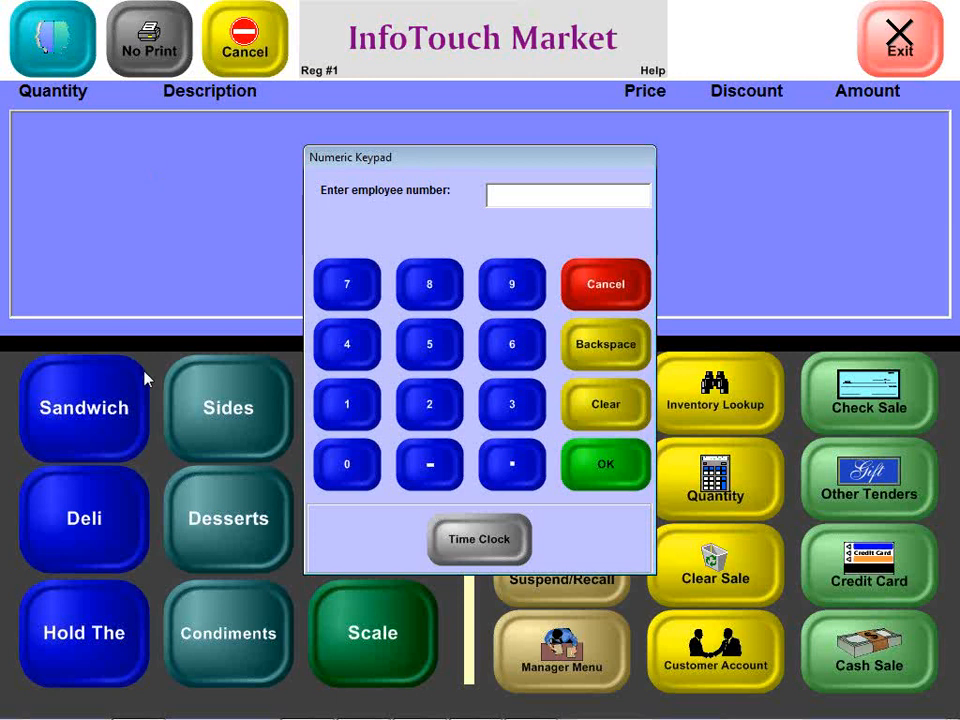
- Log in to the register with the employee number and employee password, and sign in on the time clock
click(420, 406)
click(606, 466)
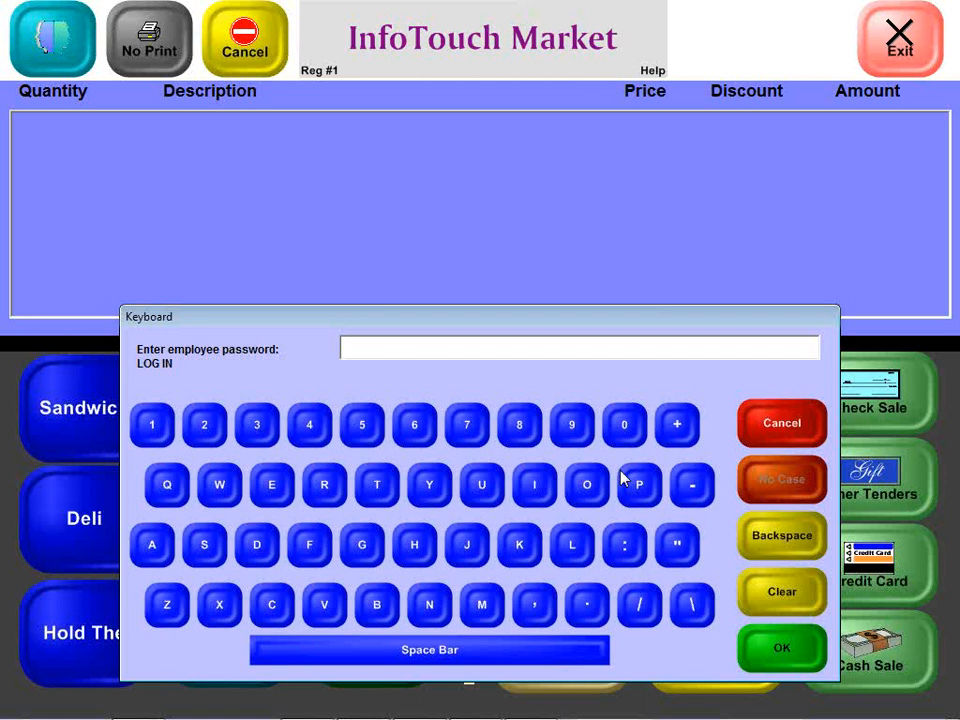
text(****)
key(Return)
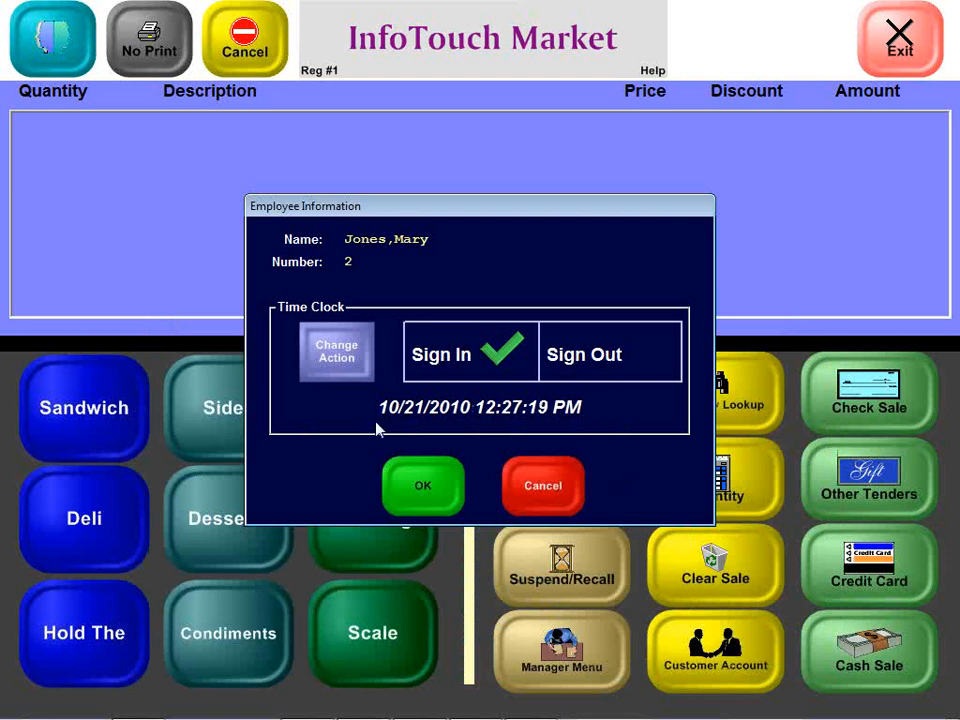
click(418, 484)
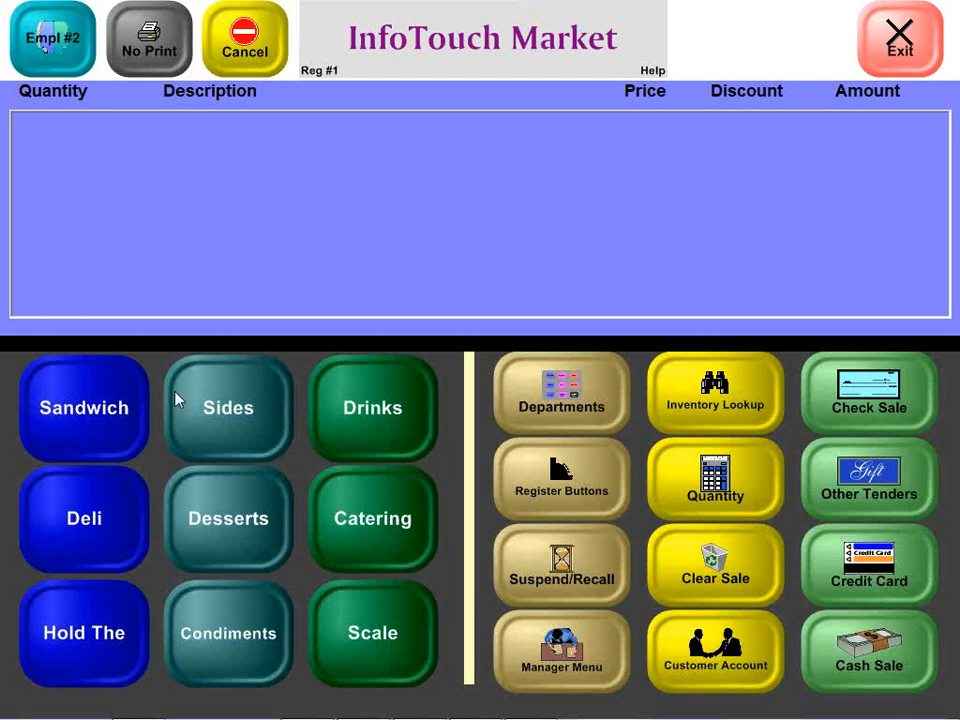
- Ring up one BLT sandwich on white bread
click(94, 422)
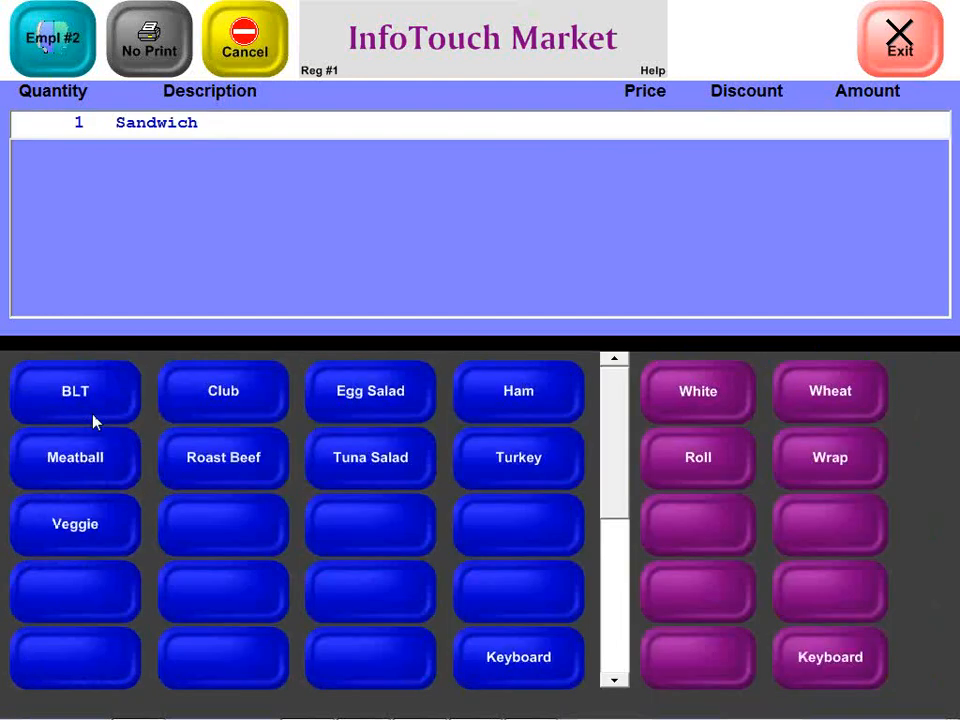
click(94, 422)
click(716, 399)
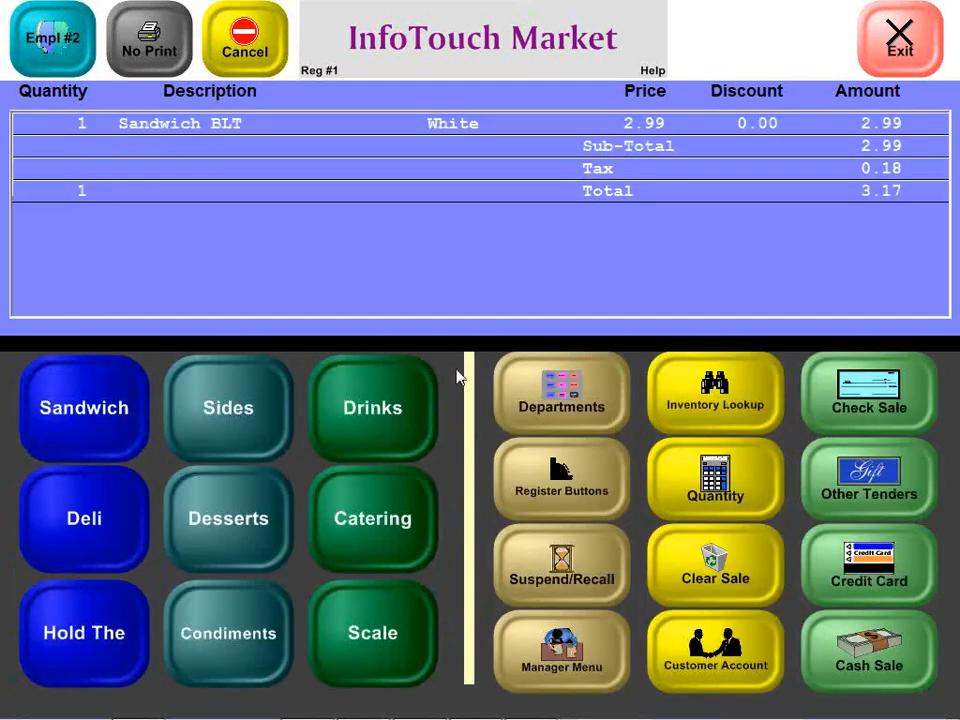
- Add a fountain Coca-cola to the sale and complete it as a cash sale with $5 tendered
click(387, 394)
click(236, 405)
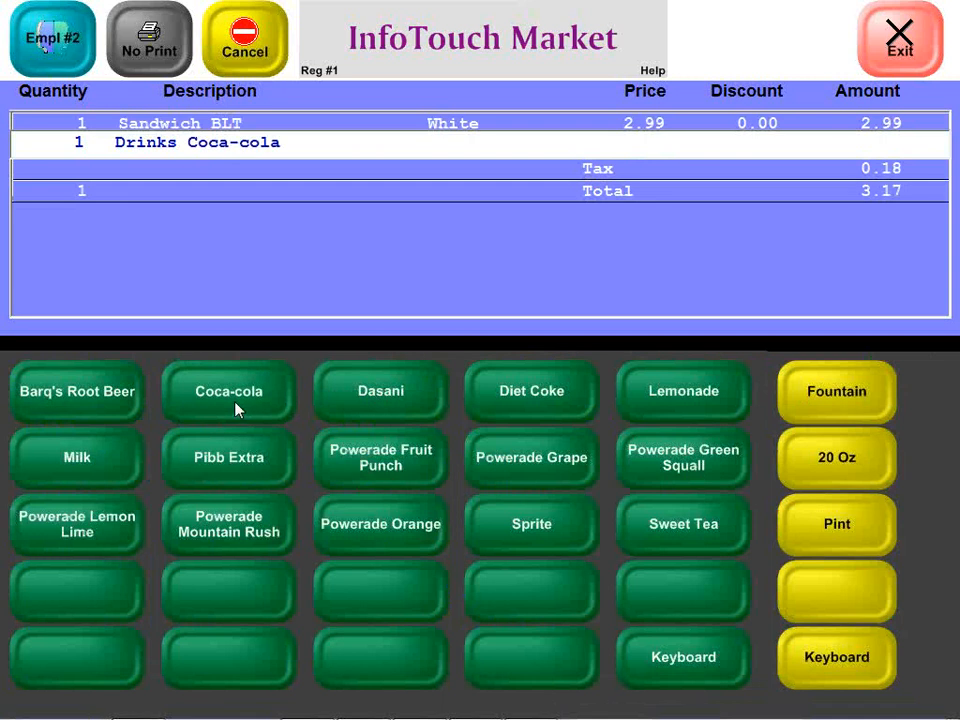
click(806, 392)
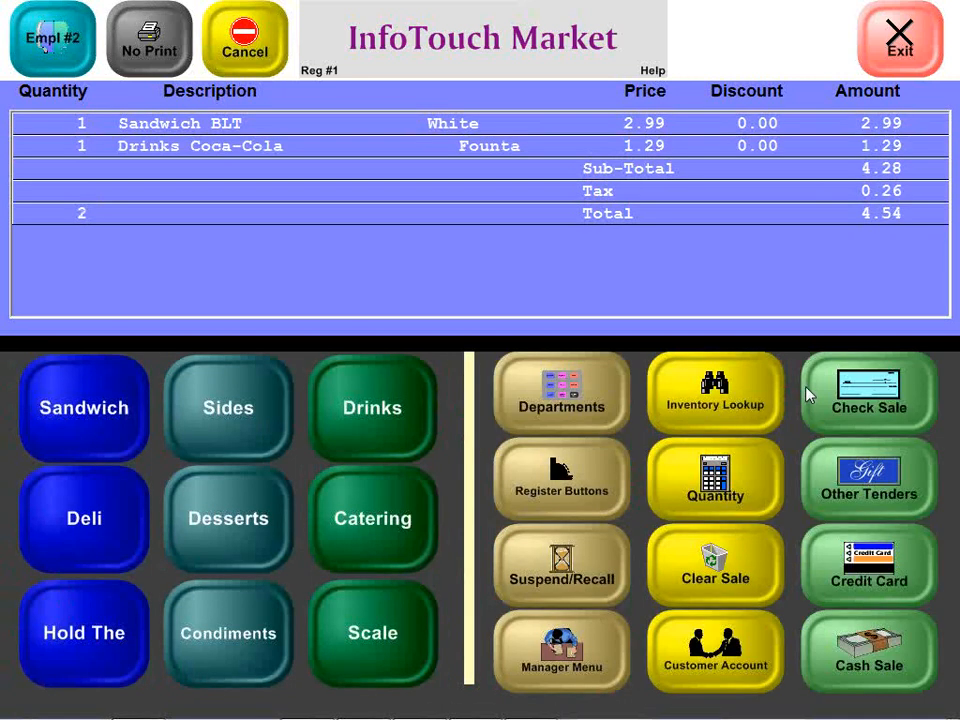
click(828, 673)
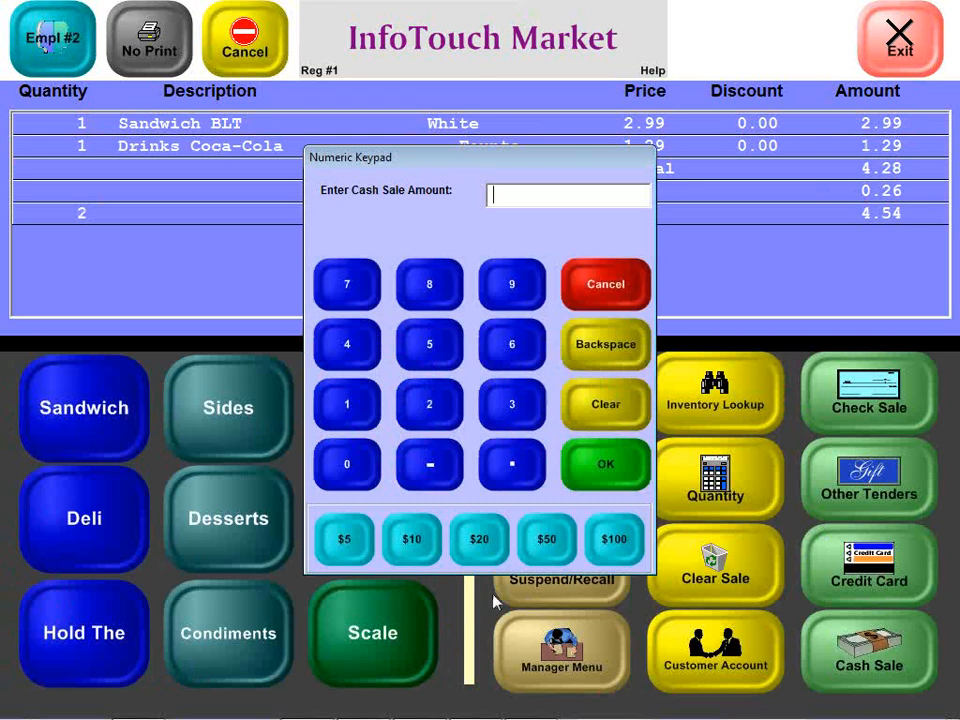
click(345, 539)
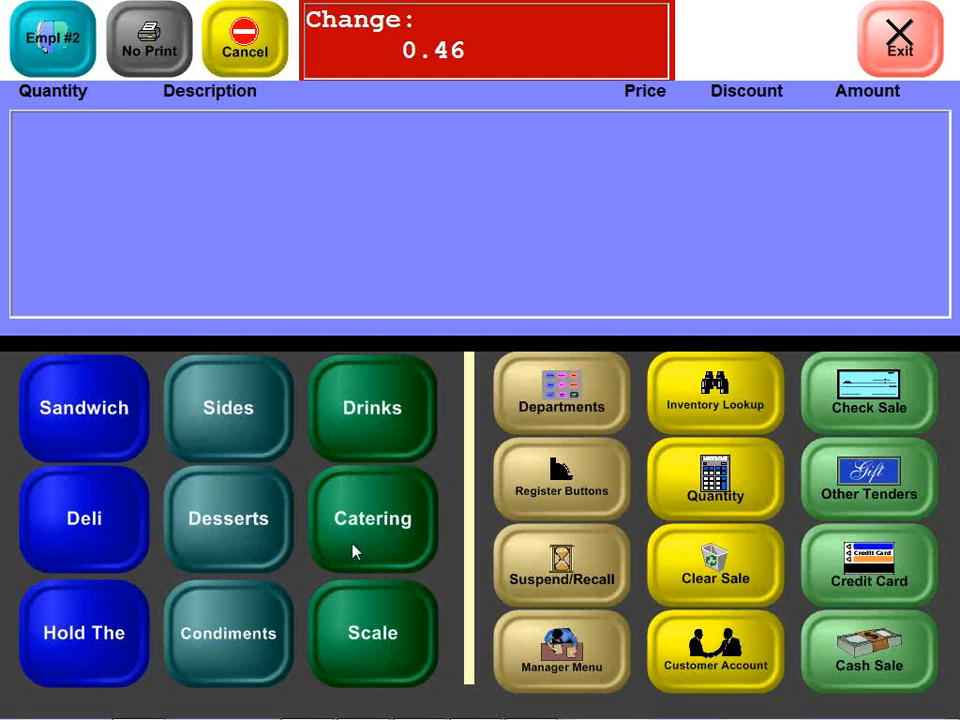
- Start a new sale with one Club sandwich on wheat bread
click(54, 407)
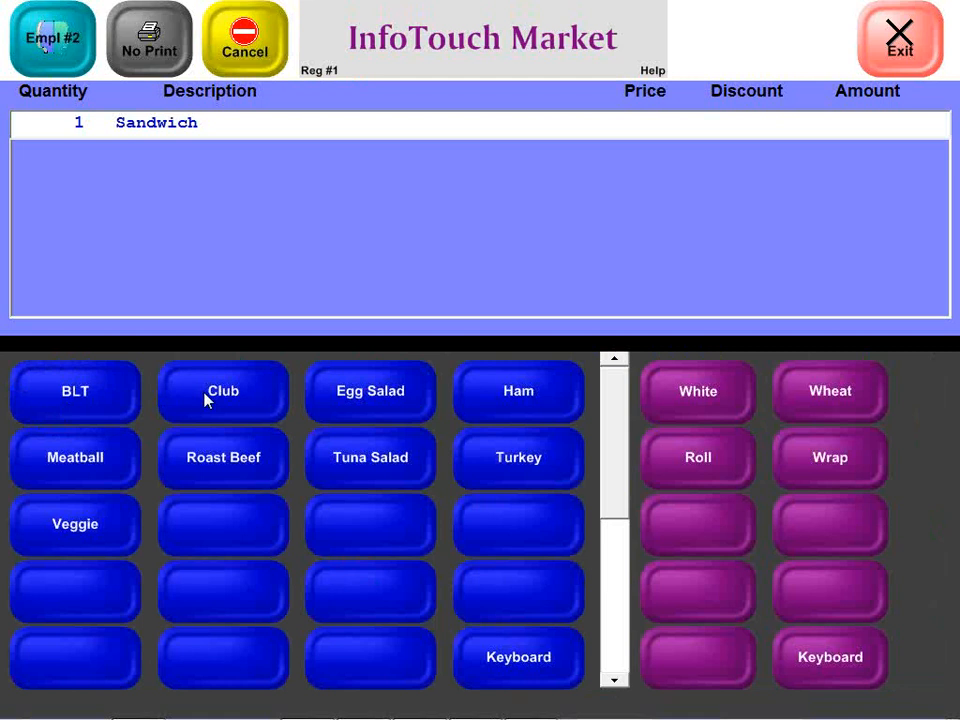
click(207, 400)
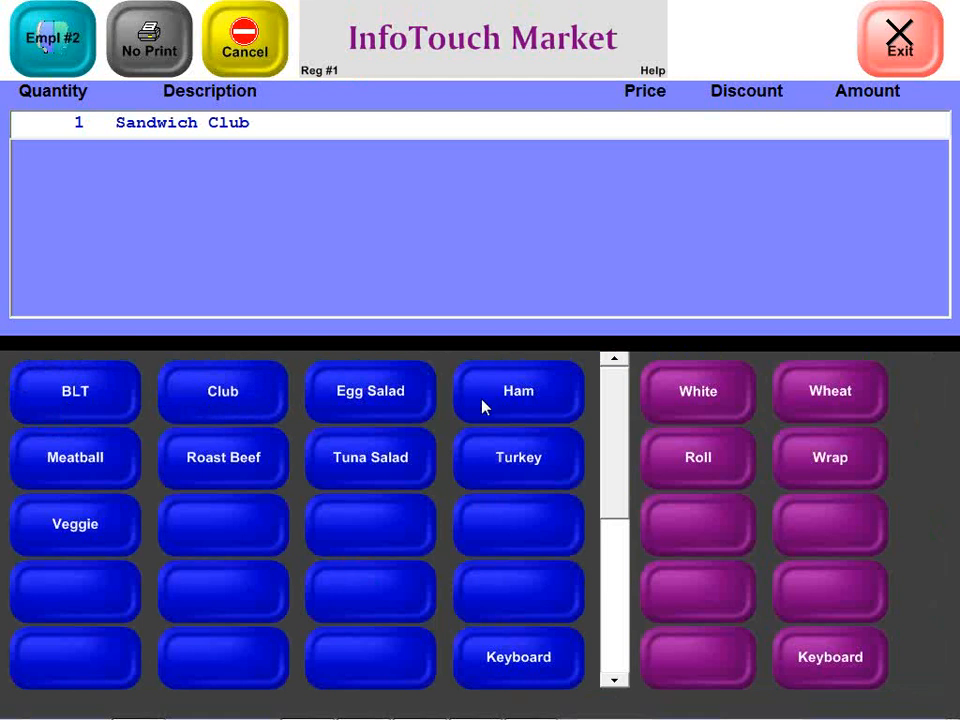
click(816, 396)
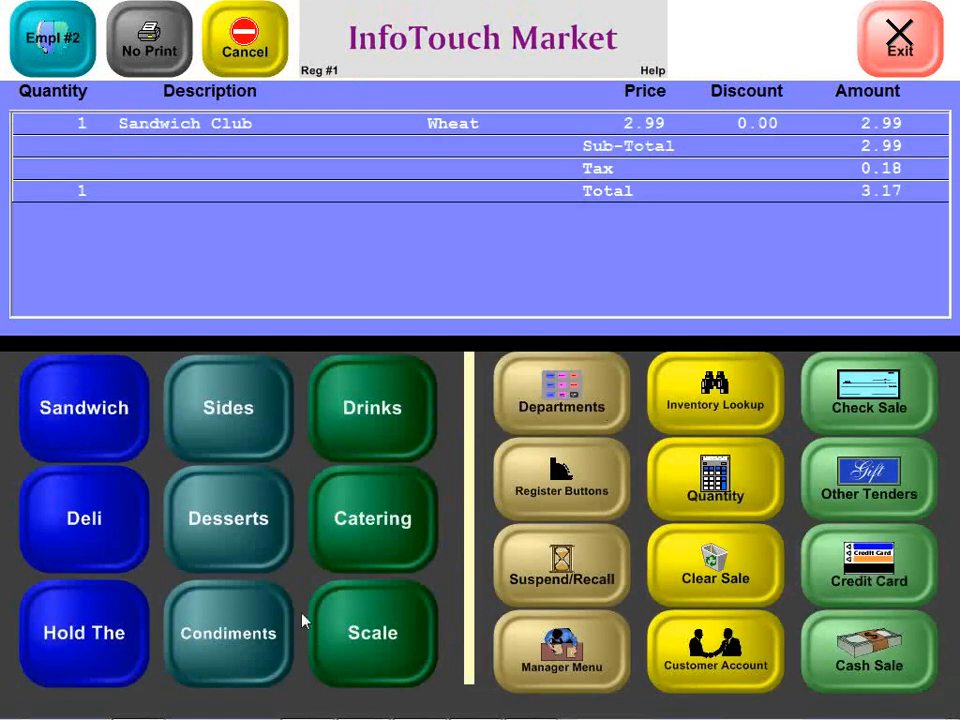
- Add mayo and cheese as condiments for the Club sandwich and return to the main sale screen
click(240, 637)
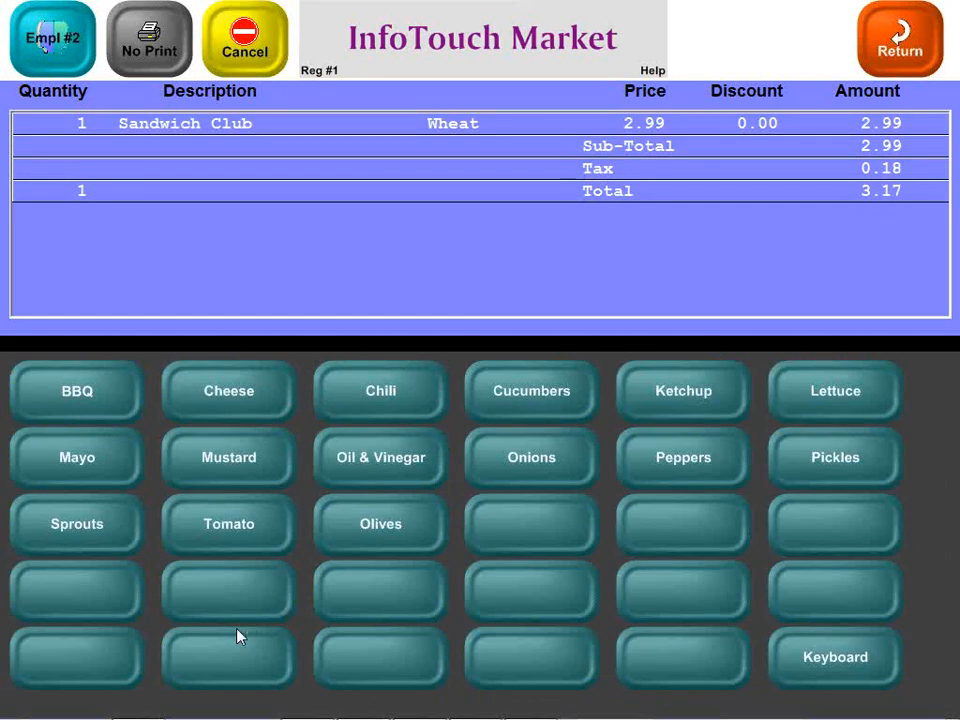
click(63, 455)
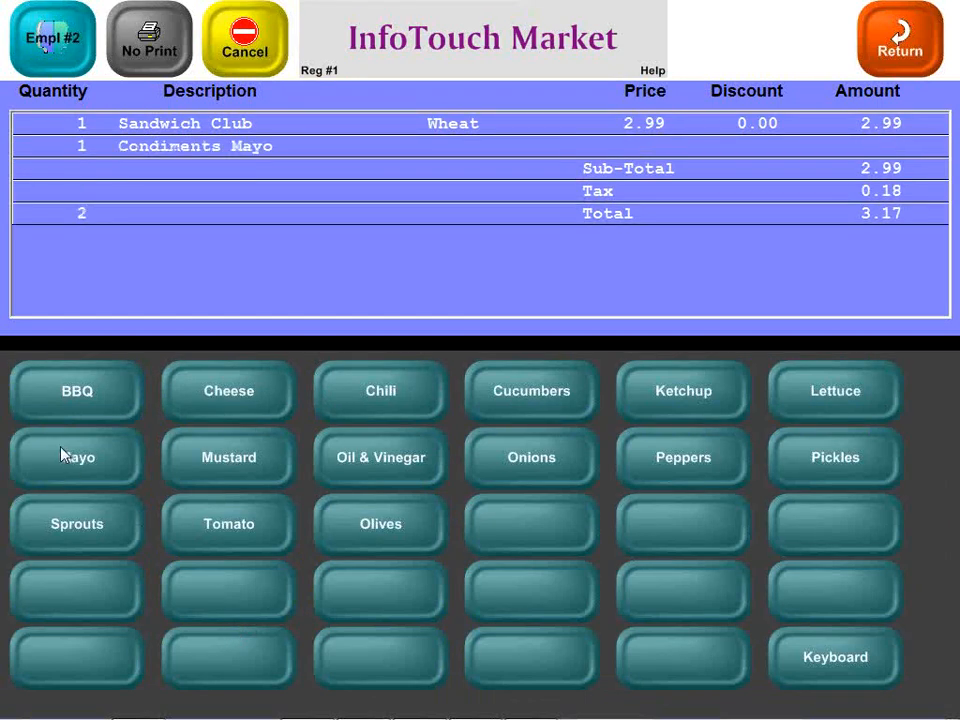
click(208, 409)
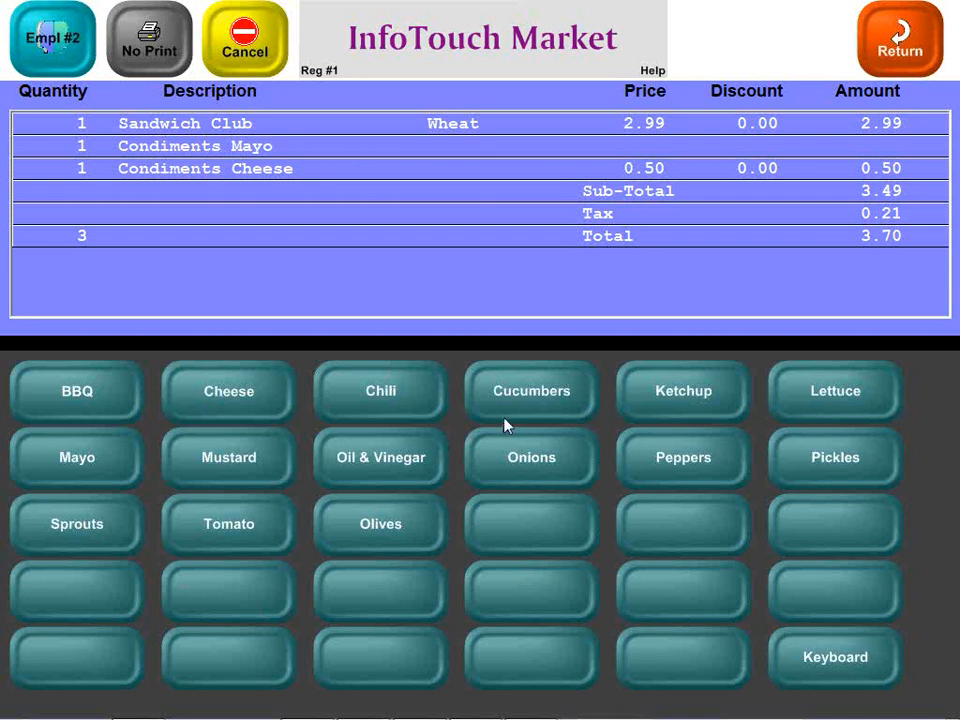
click(912, 28)
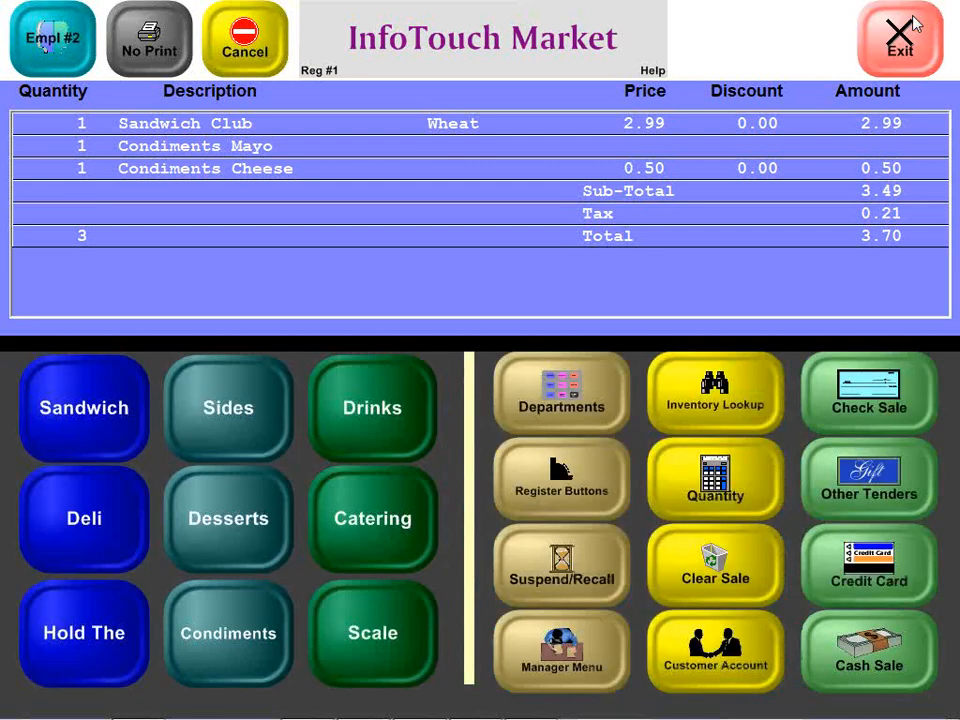
- Hold the lettuce on the Club sandwich and complete the order as a check sale for 3.70
click(107, 600)
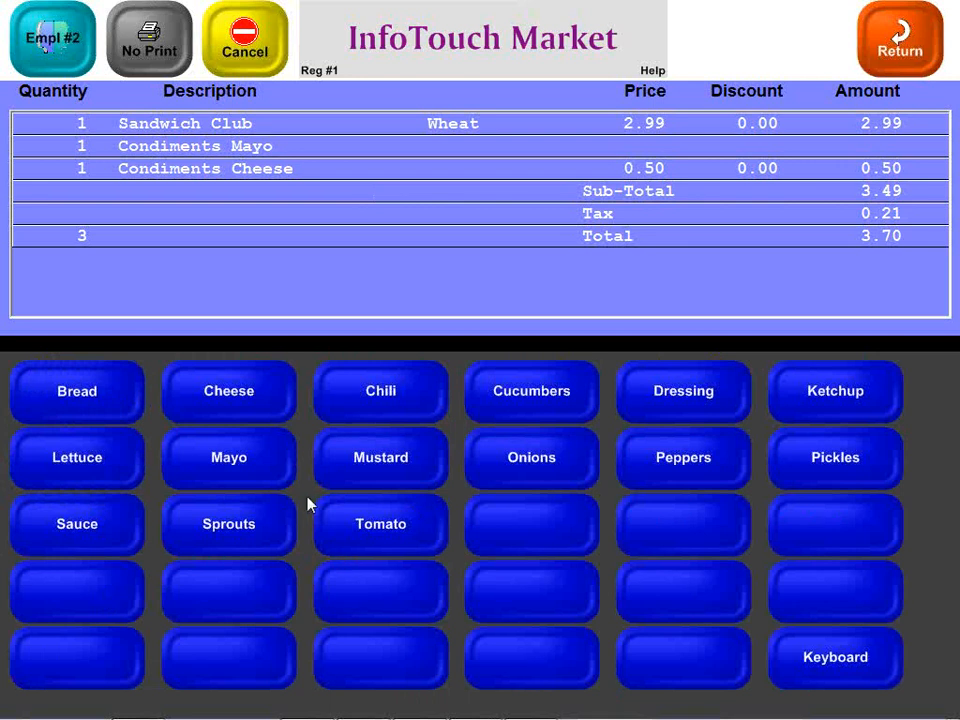
click(76, 488)
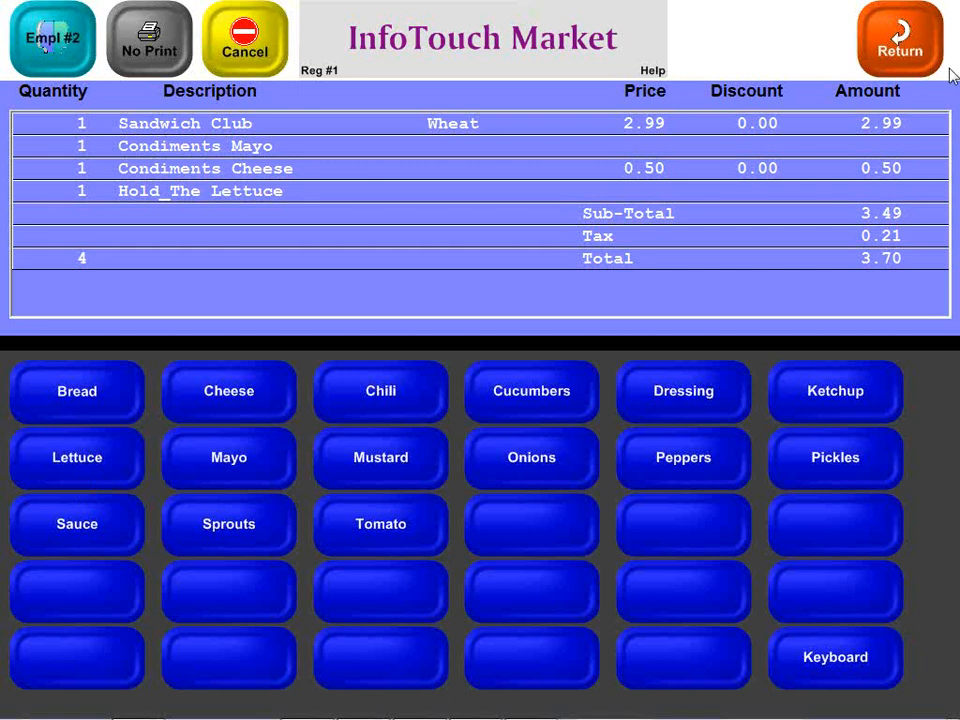
click(905, 50)
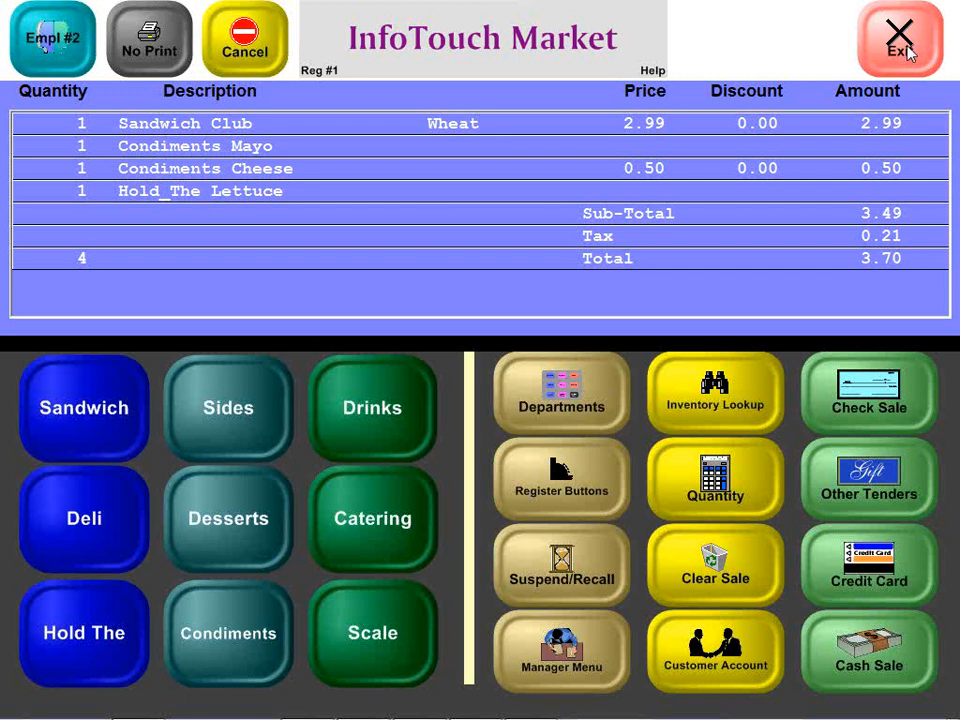
click(836, 374)
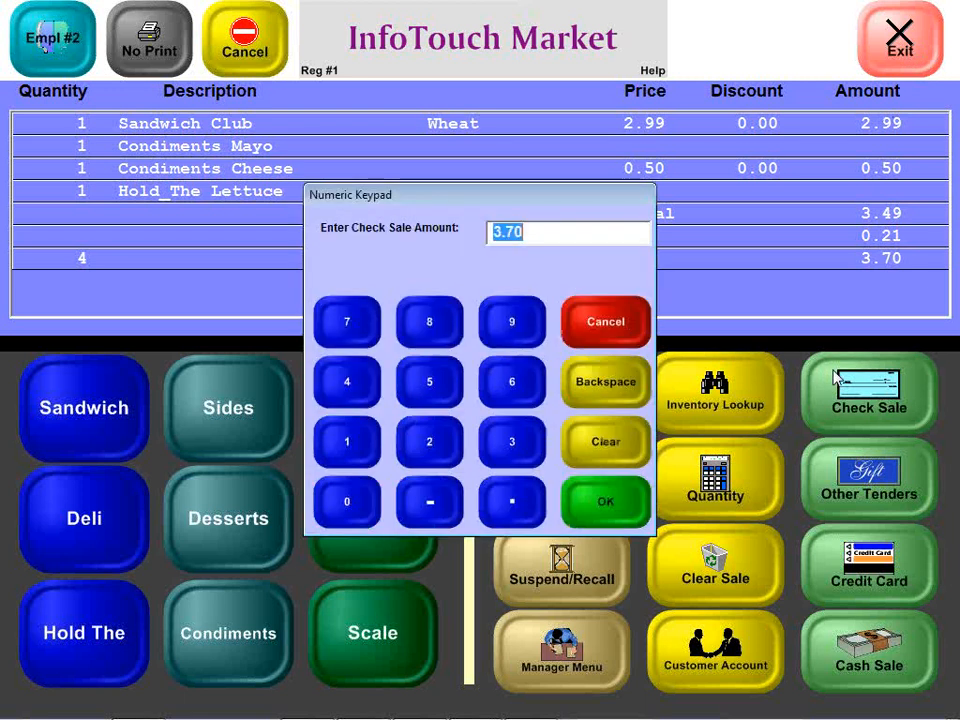
click(592, 518)
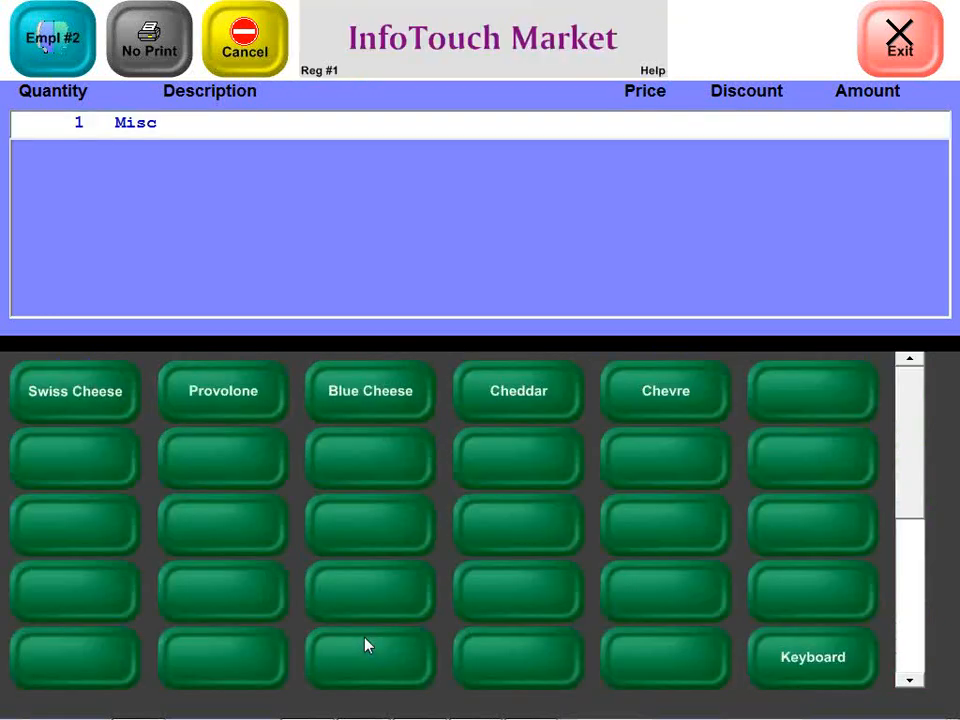
- Ring up Swiss Cheese from the scale items with a quantity of 2
click(70, 389)
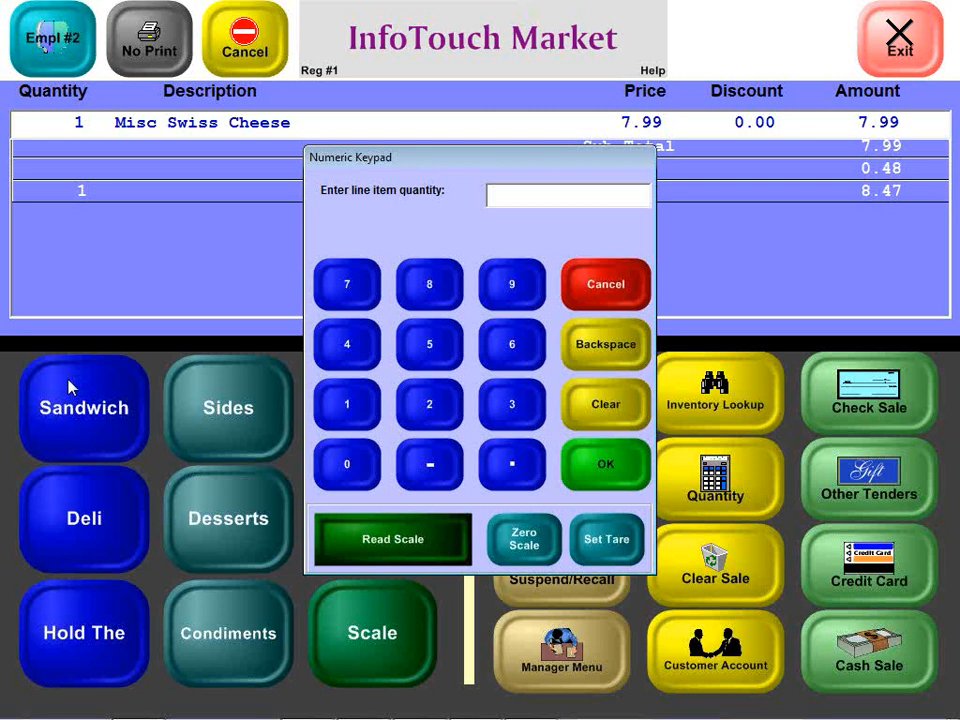
text(2)
key(Return)
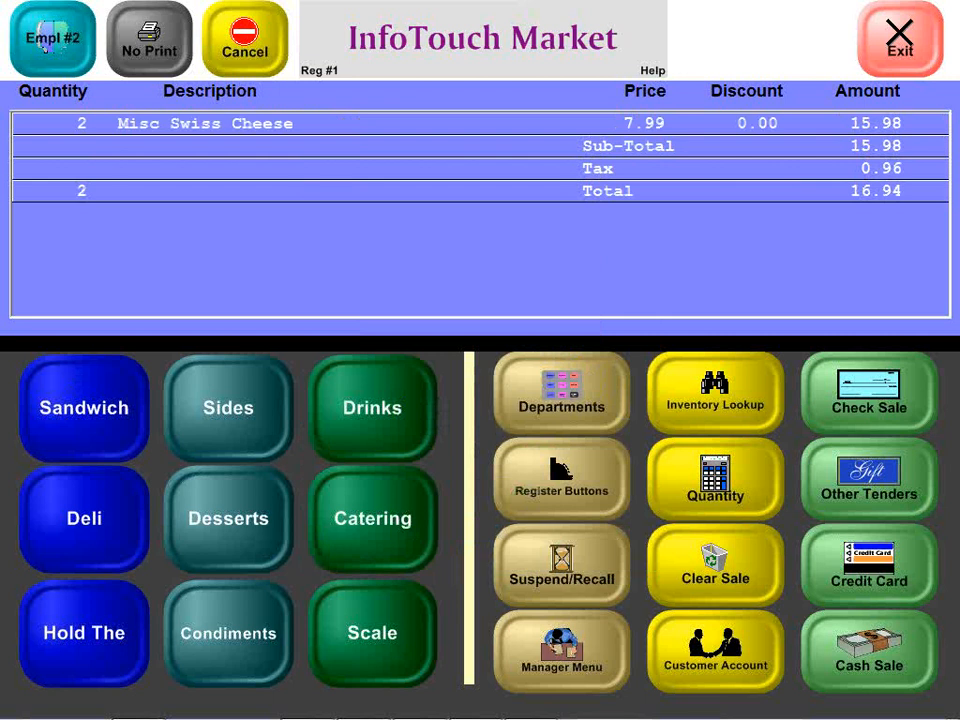
- Add Provolone from the scale items with a quantity of 2.5
click(405, 602)
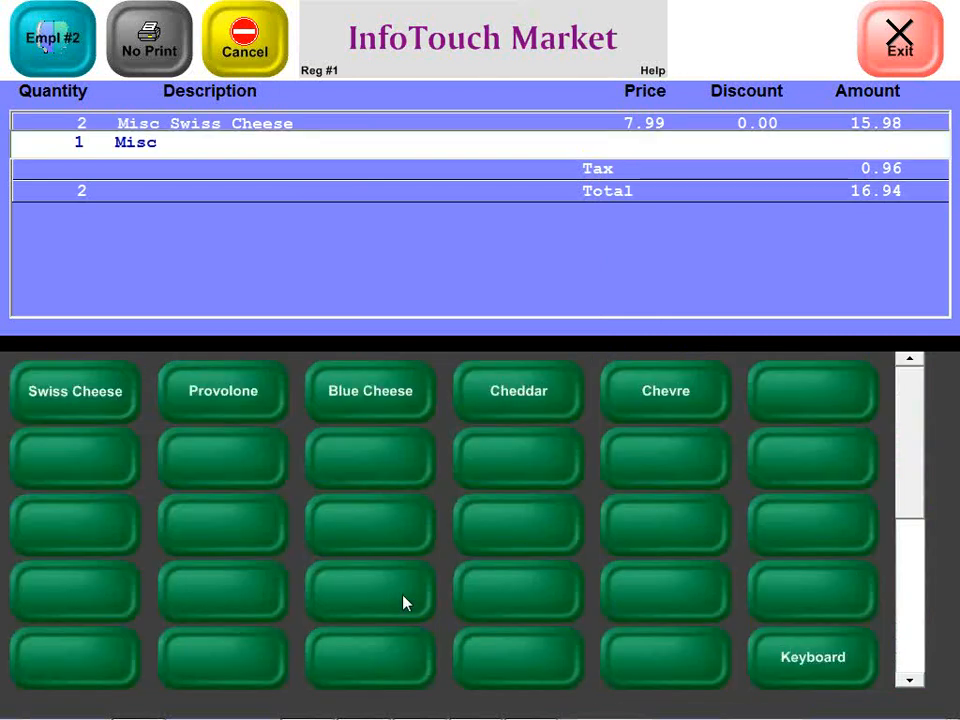
click(207, 413)
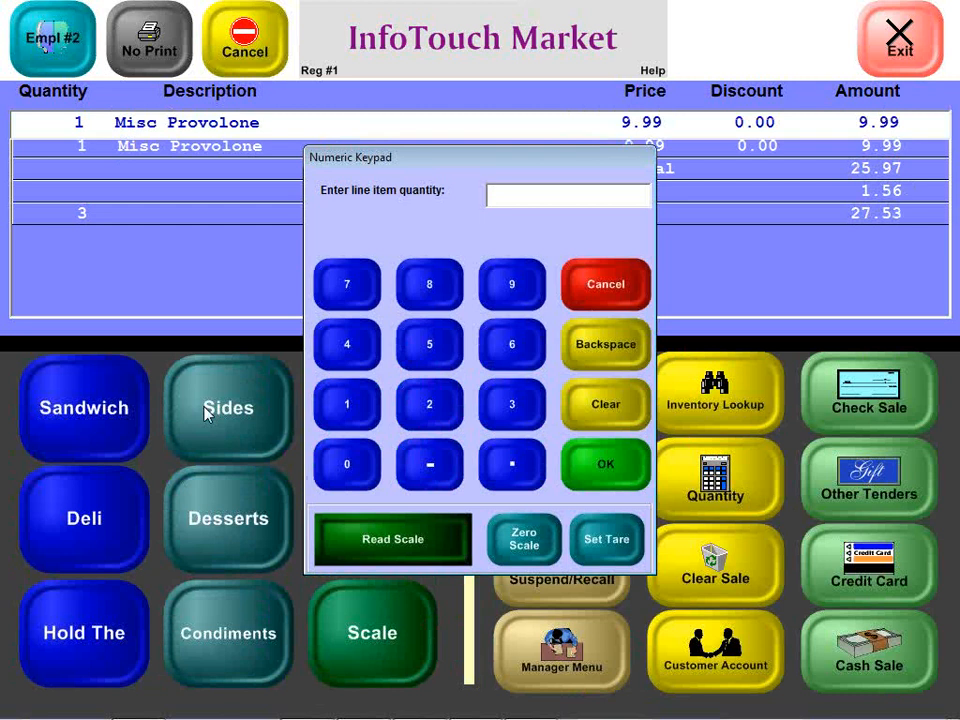
text(1.75)
key(BackSpace)
key(BackSpace)
key(BackSpace)
key(BackSpace)
text(2.5)
key(Return)
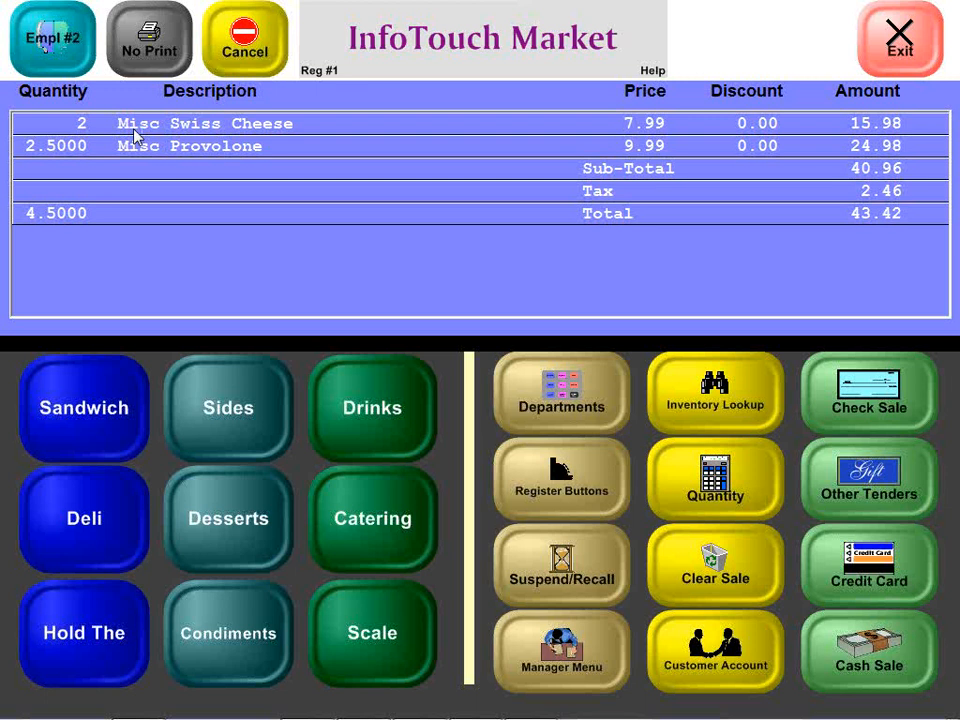
- Look up the inventory of all scale items, covering stock on hand, location and price, and return to the sale
click(705, 393)
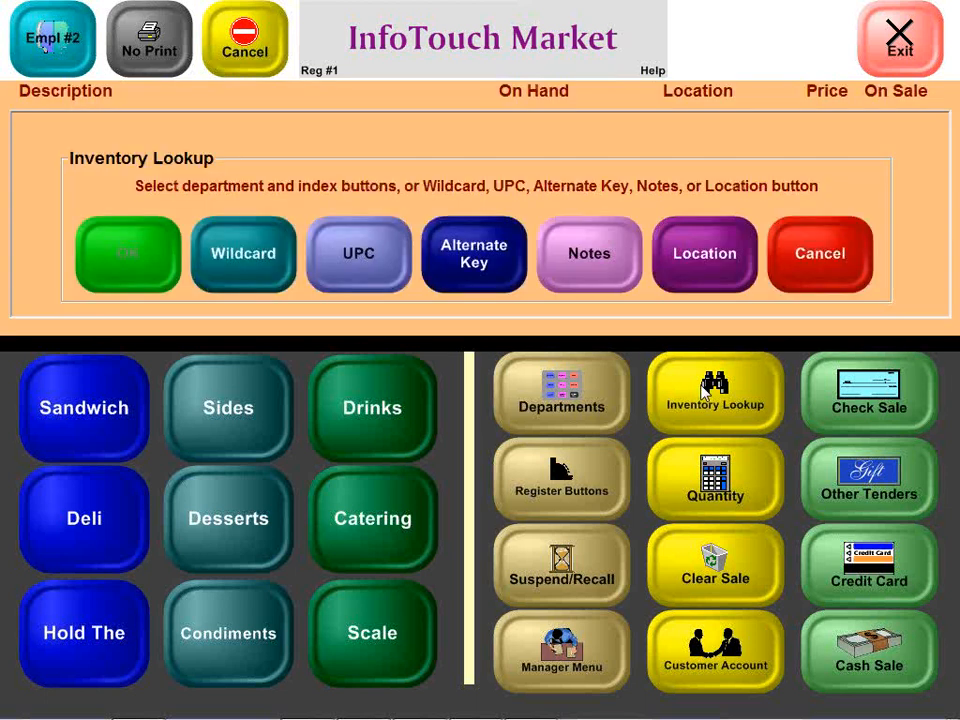
click(388, 610)
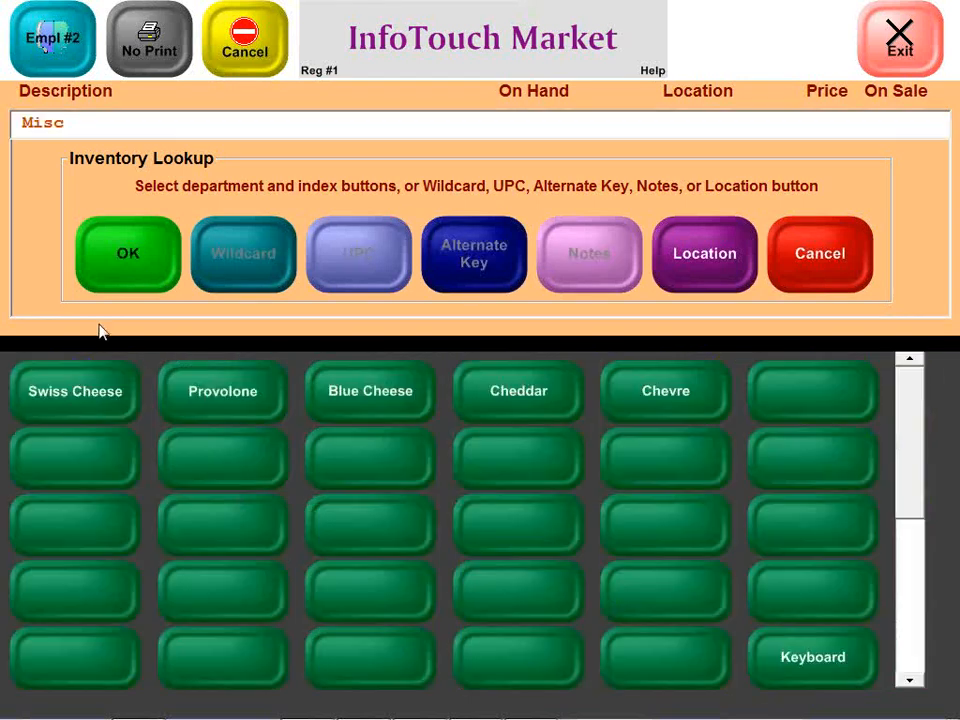
click(112, 287)
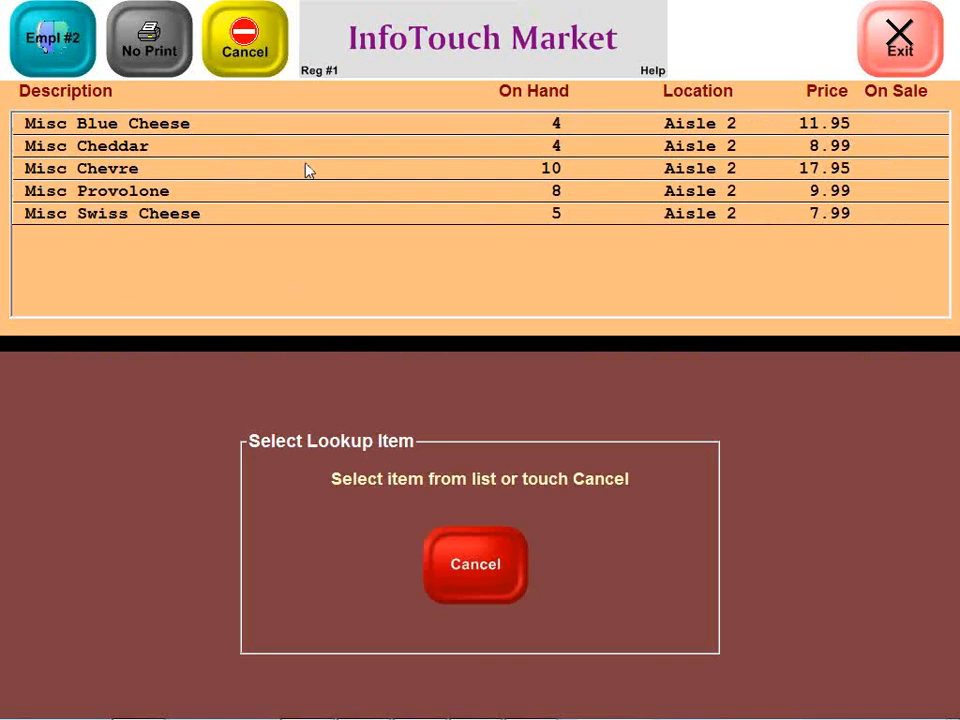
click(467, 549)
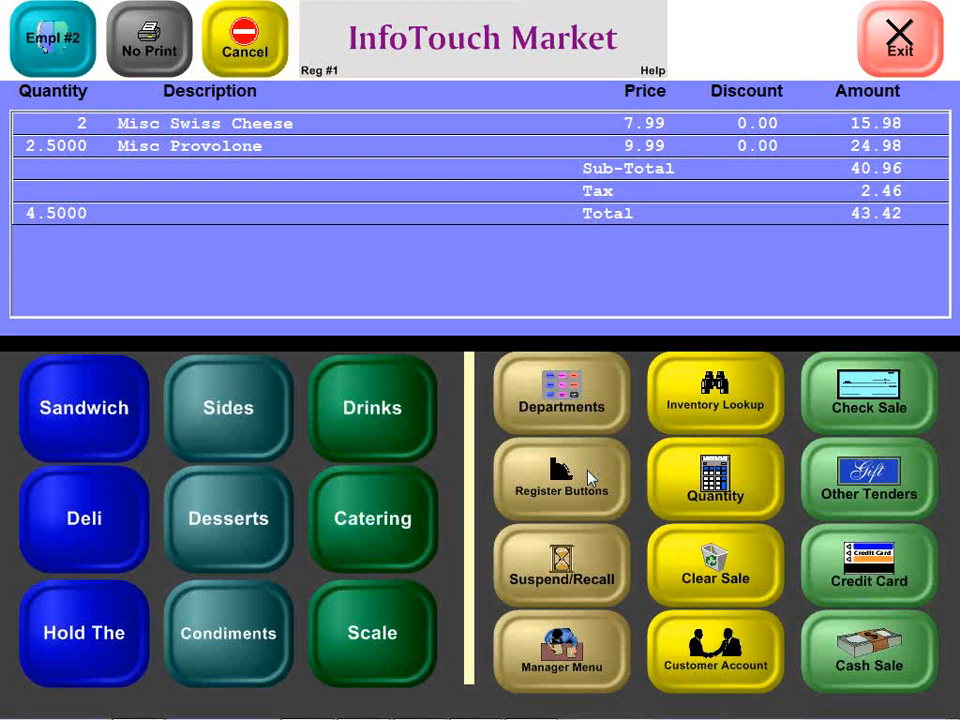
text(2)
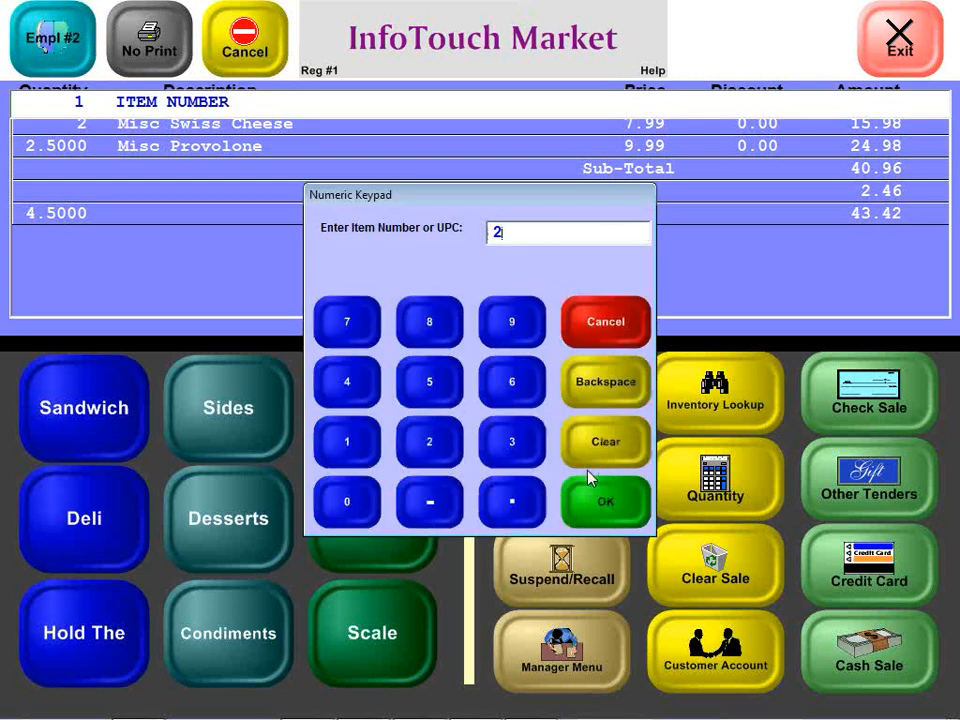
text(00188)
text(0)
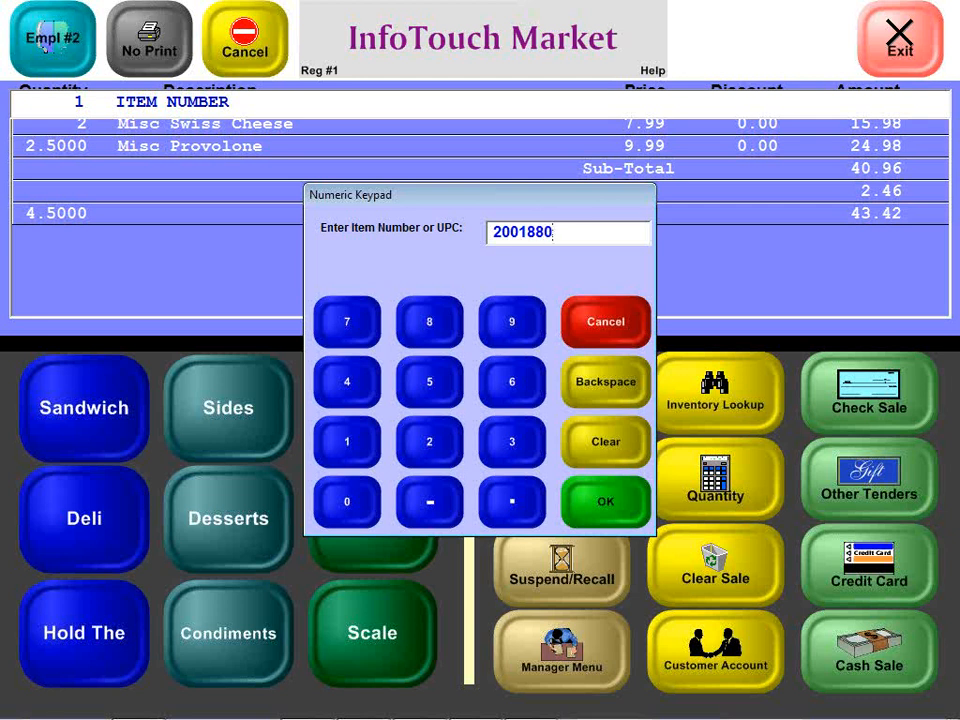
text(1234)
text(6)
key(Return)
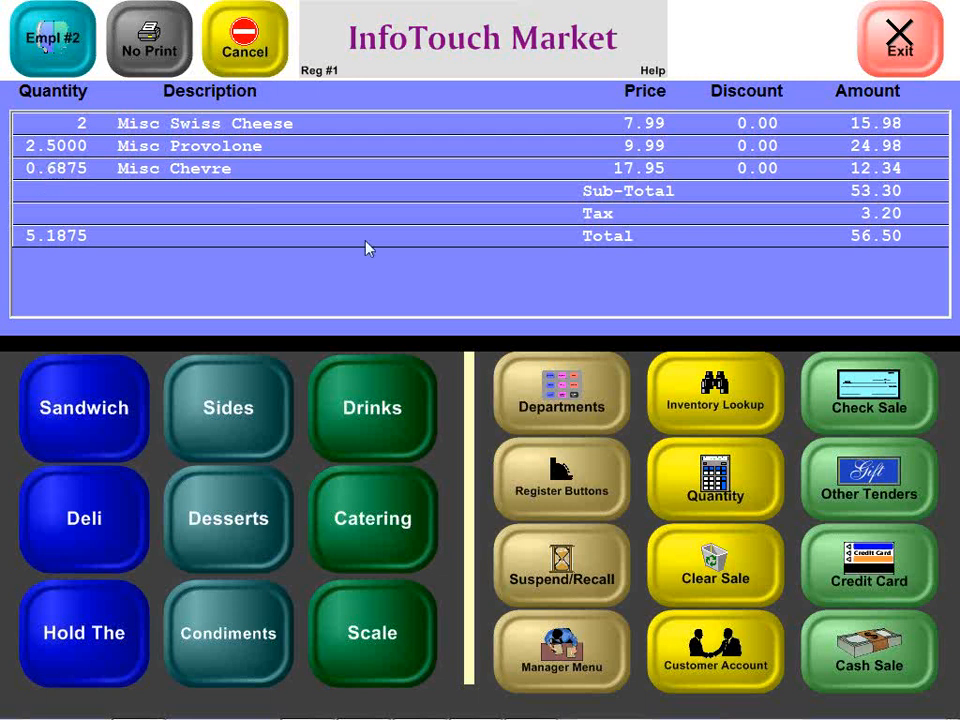
click(860, 652)
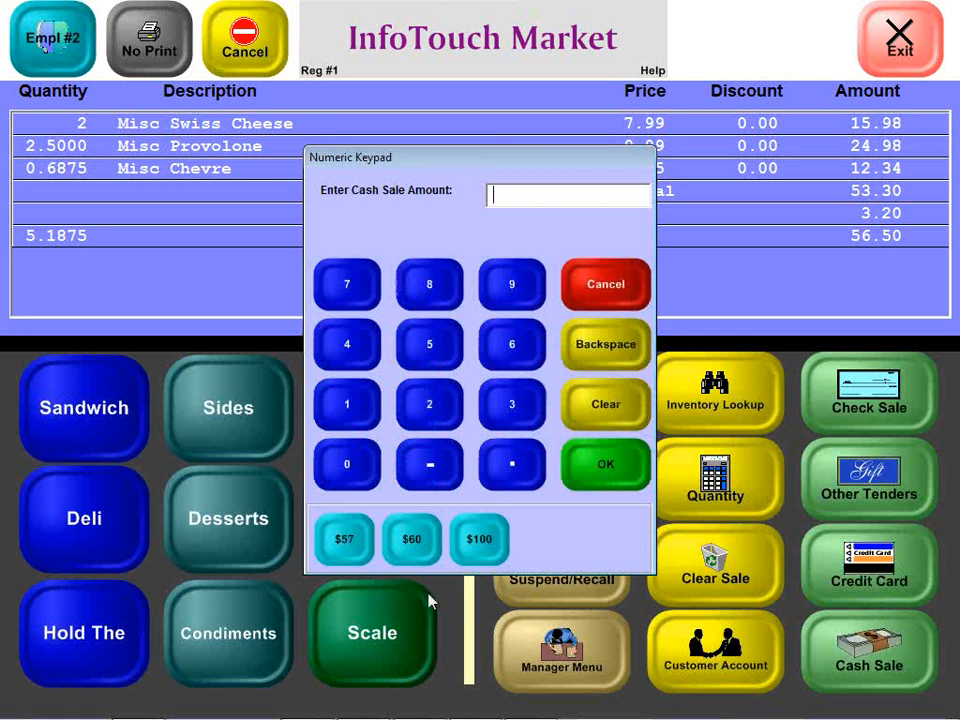
click(411, 535)
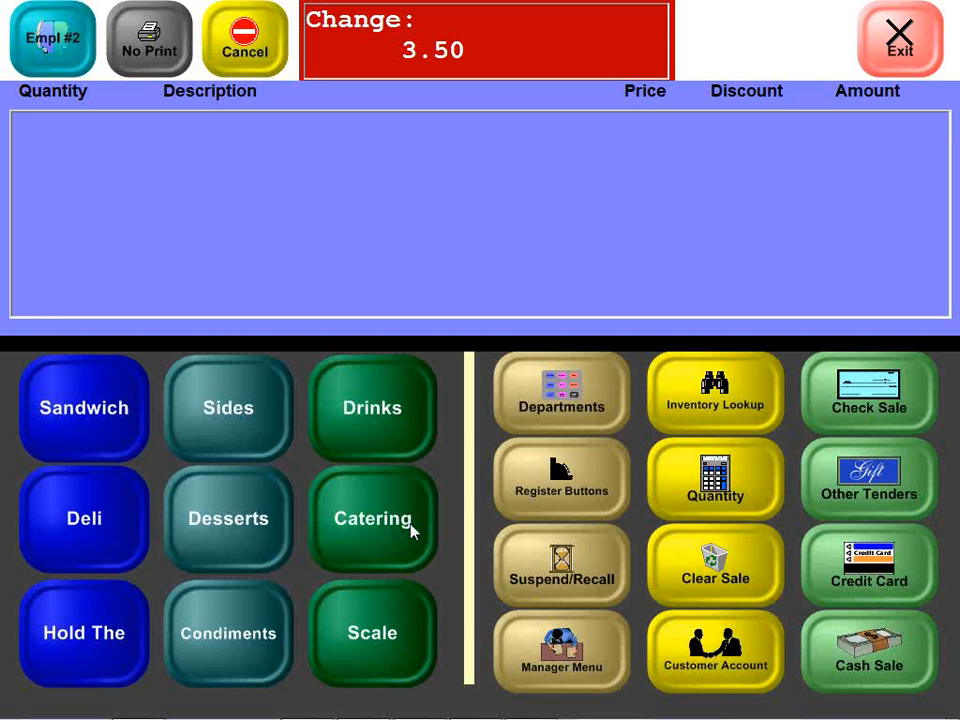
- Ring up one pint of Baked Beans from the deli items
click(112, 538)
click(75, 421)
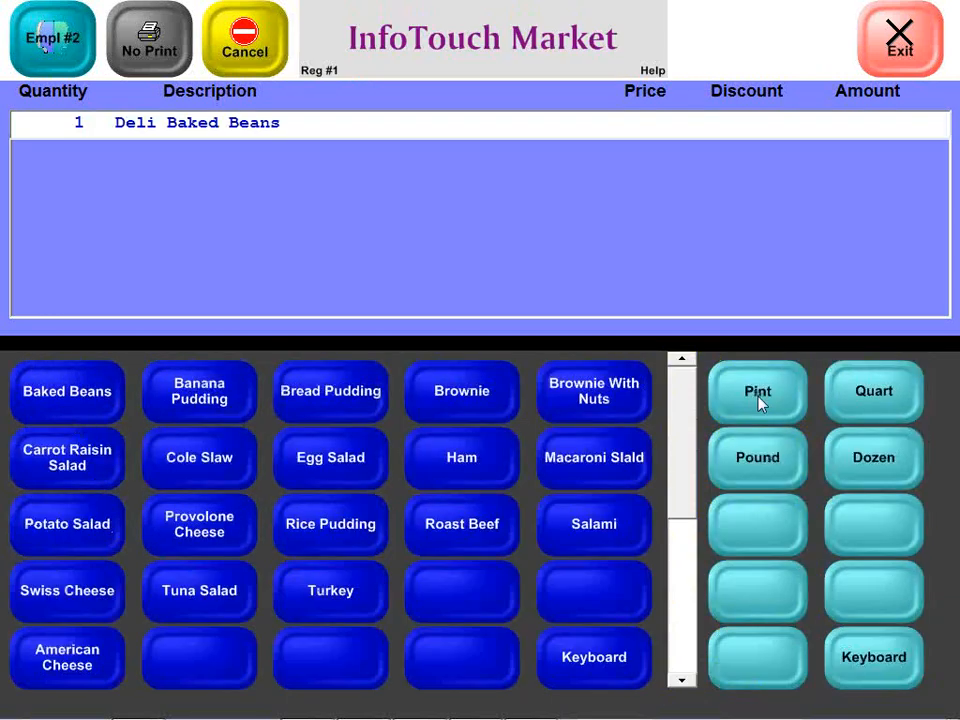
click(795, 380)
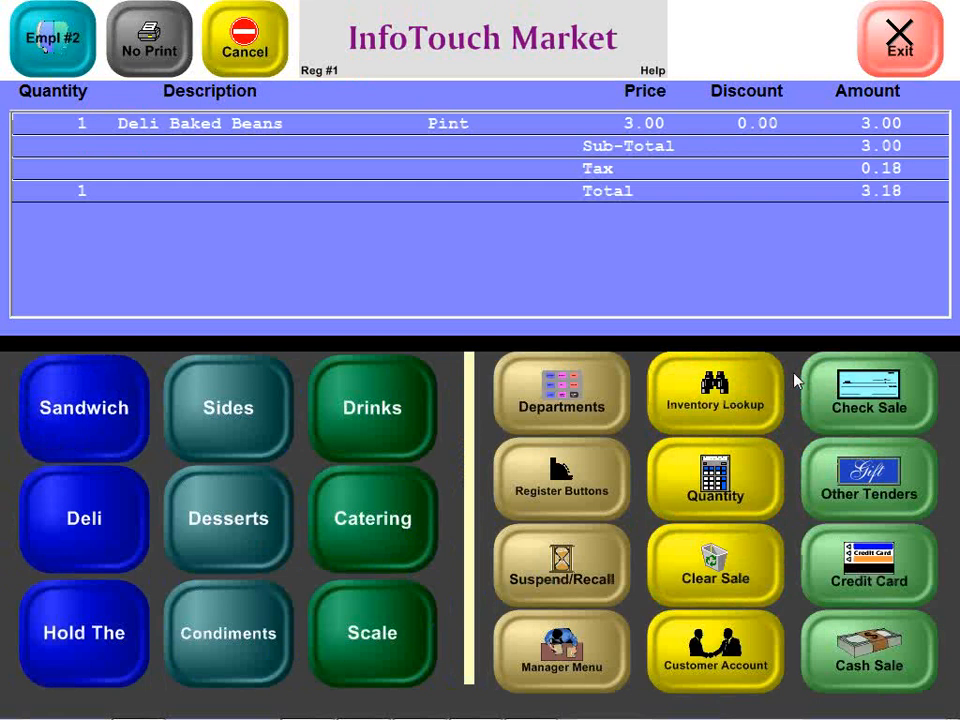
- Set the Baked Beans line quantity to 2 and void the line from the sale
click(304, 128)
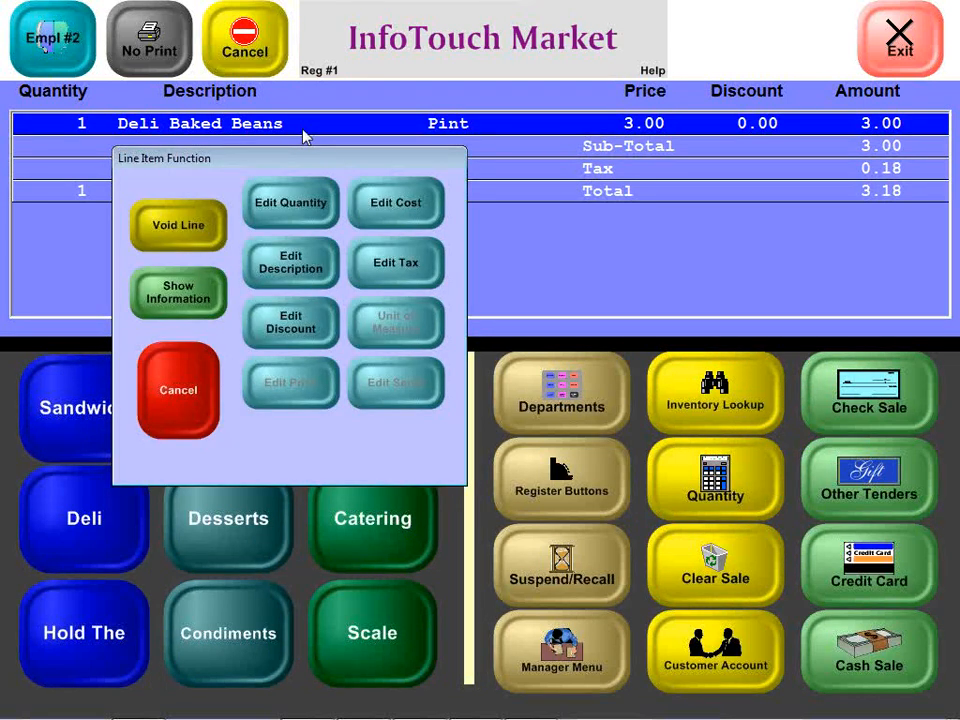
click(263, 222)
text(2)
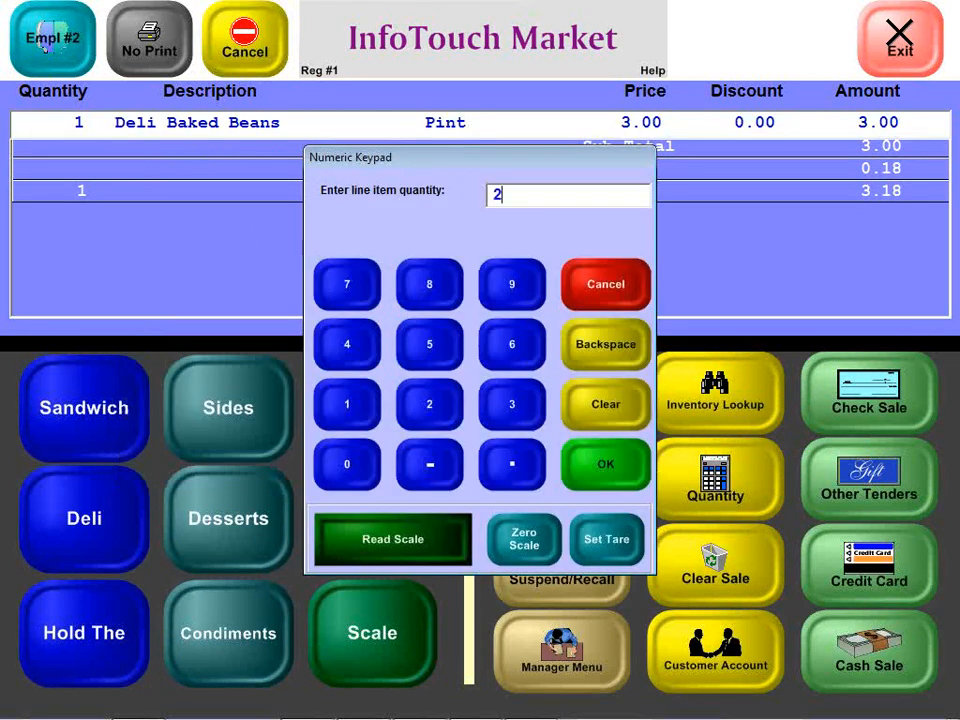
key(Return)
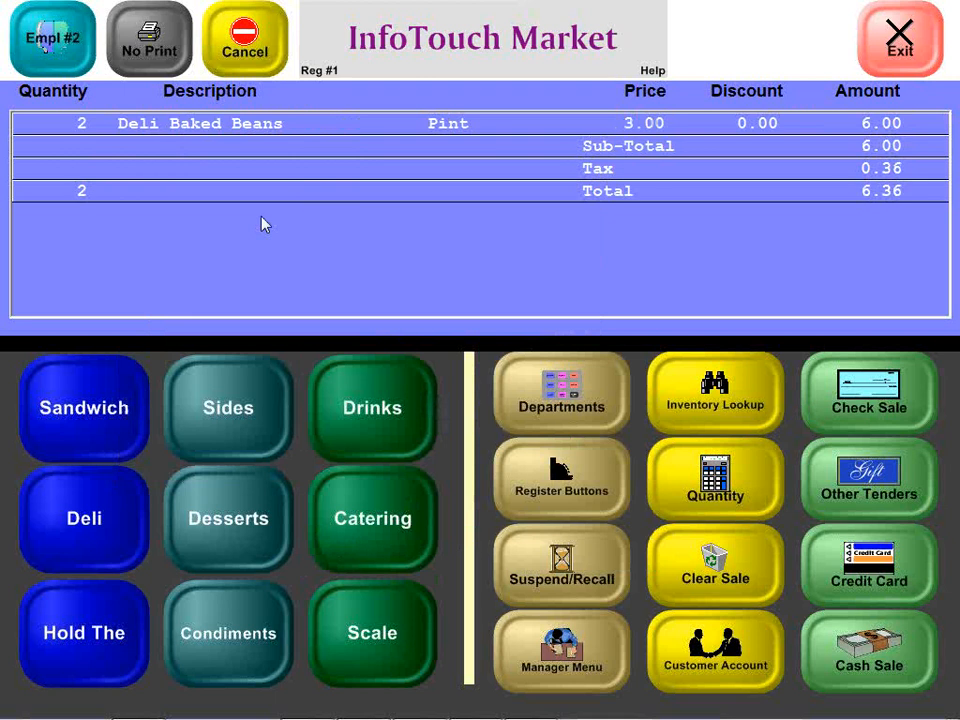
click(262, 125)
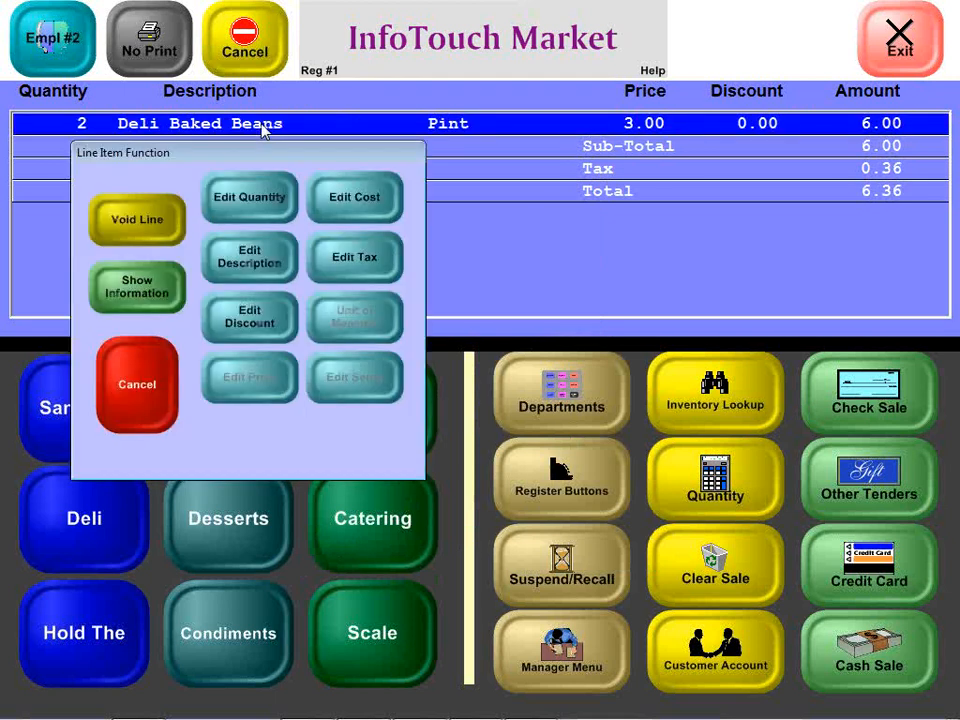
click(117, 243)
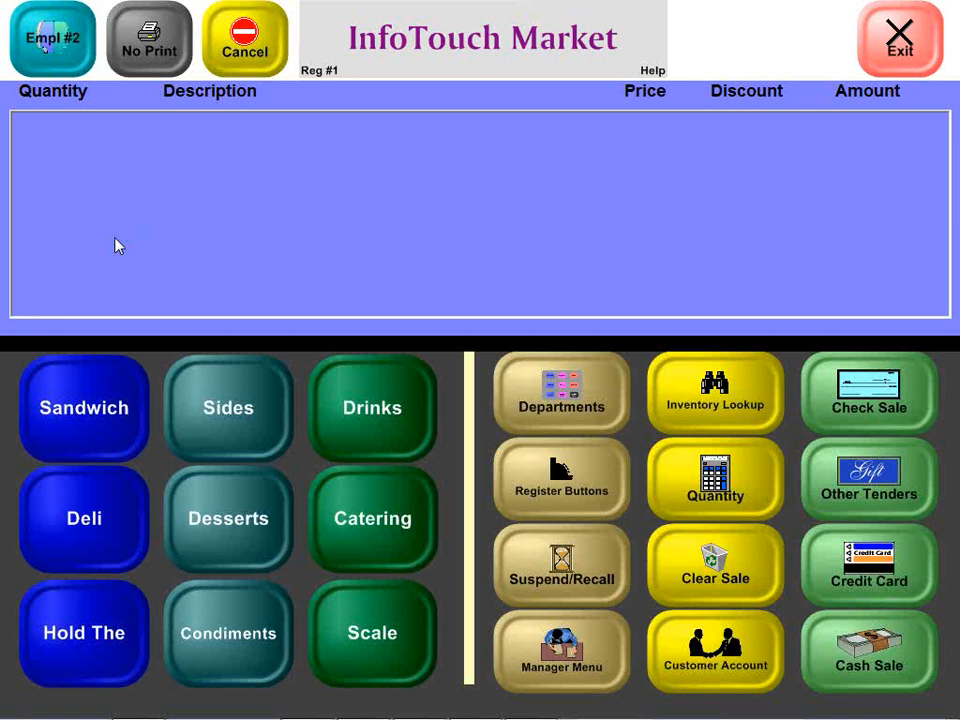
- Start a shift closeout from the manager functions and approve opening the cash drawer
click(540, 636)
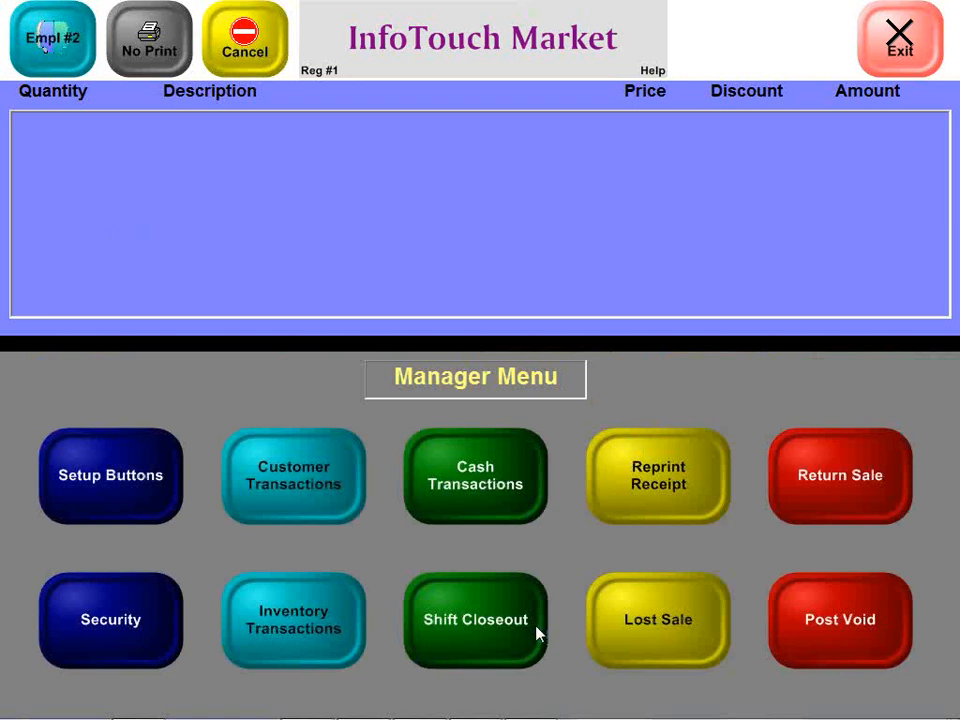
click(484, 634)
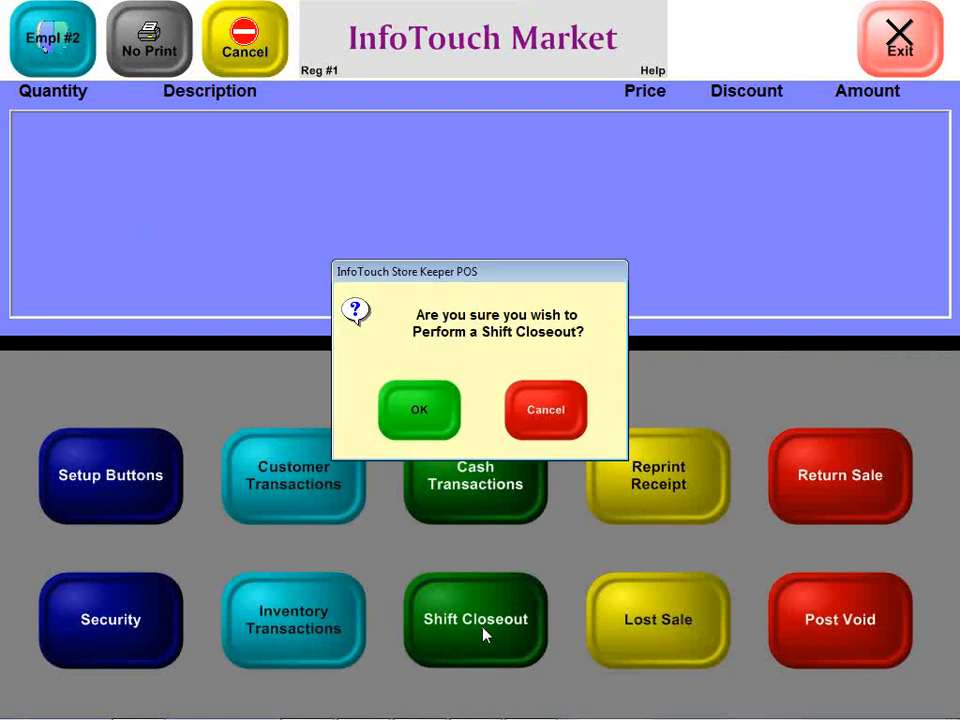
click(414, 430)
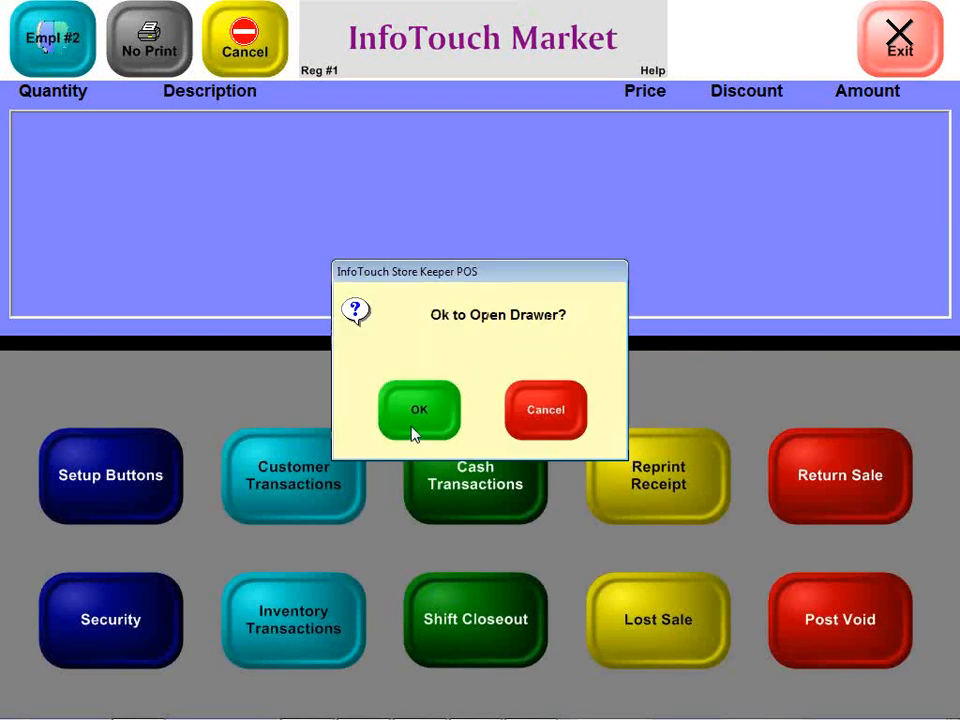
click(414, 430)
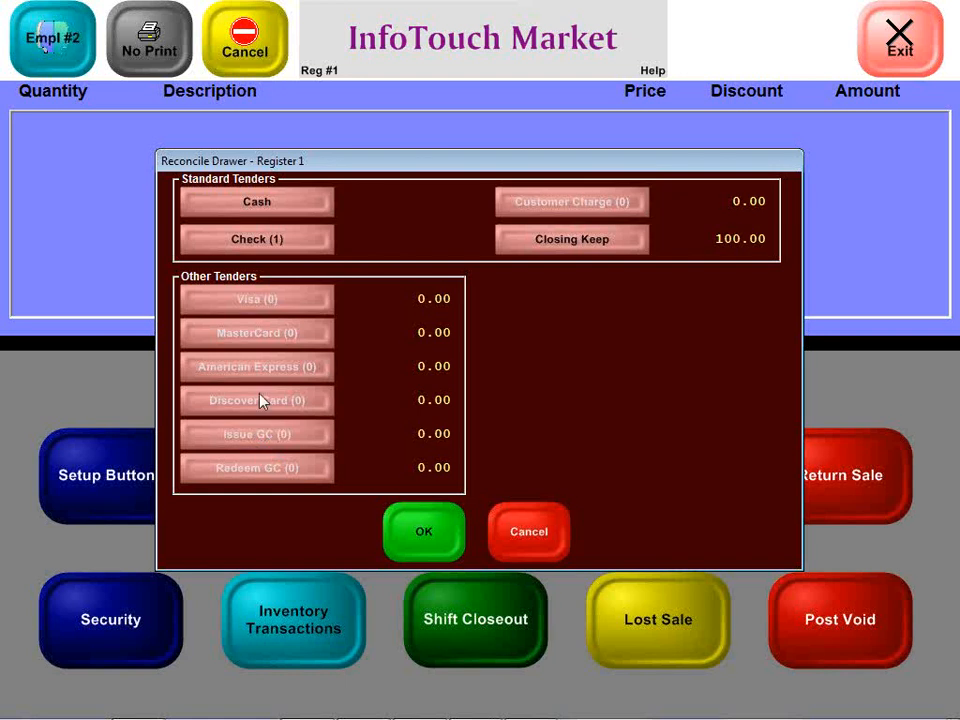
- Begin the drawer's cash count by entering 2 fifty-dollar bills and 5 one-dollar bills
click(248, 302)
click(285, 212)
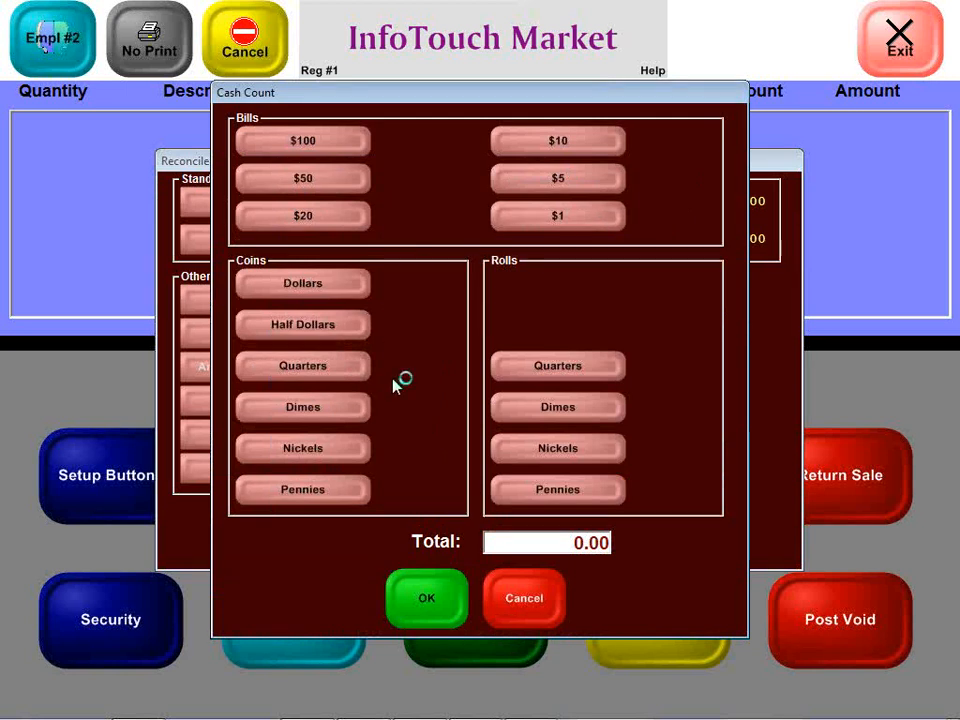
click(269, 199)
text(2)
key(Return)
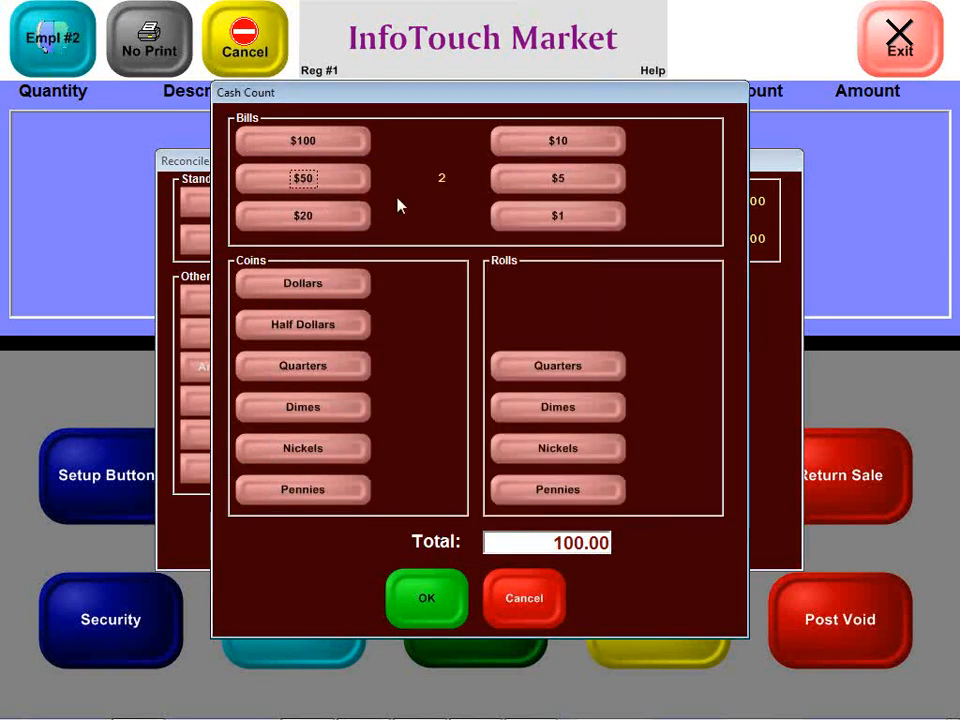
click(556, 217)
text(5)
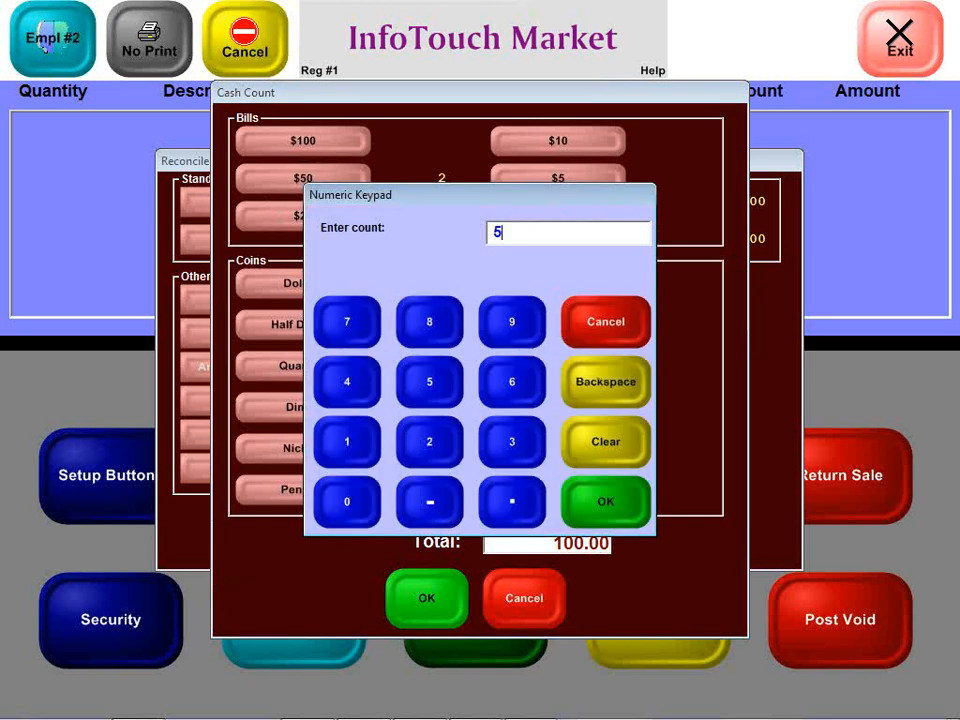
key(Return)
- Enter 4 quarters, 5 nickels and 2 rolls of dimes, and accept the cash count
click(303, 366)
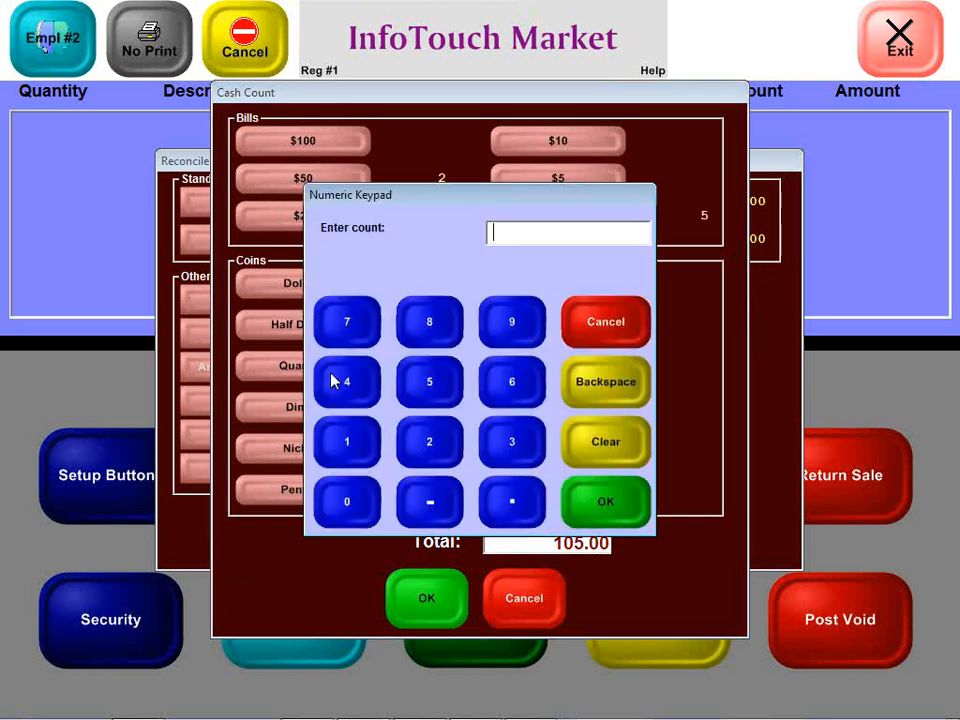
text(4)
key(Return)
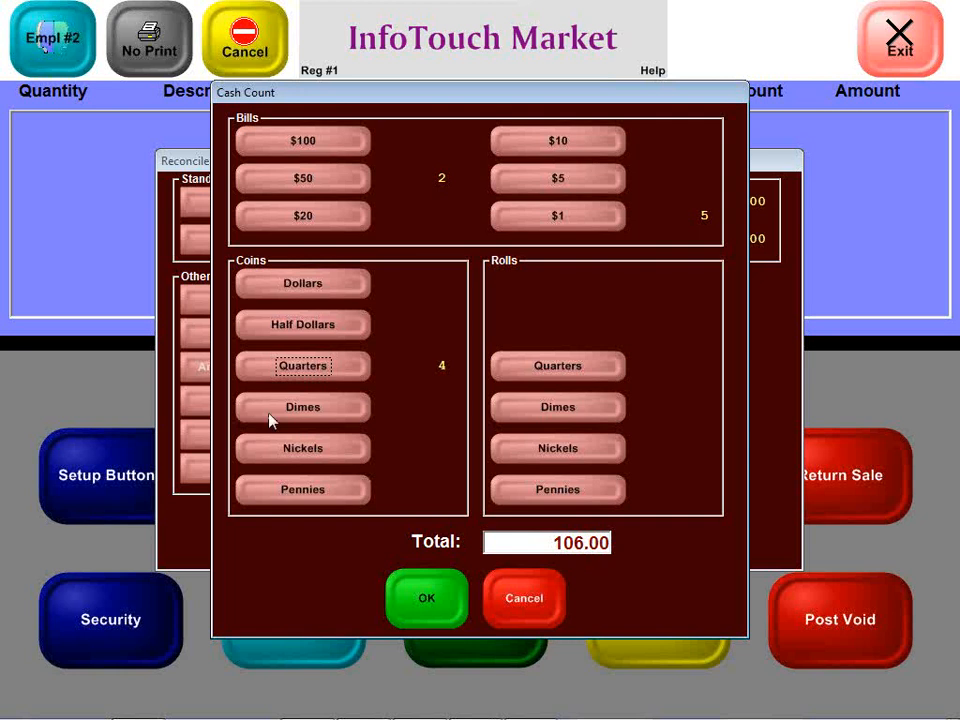
click(292, 455)
text(5)
key(Return)
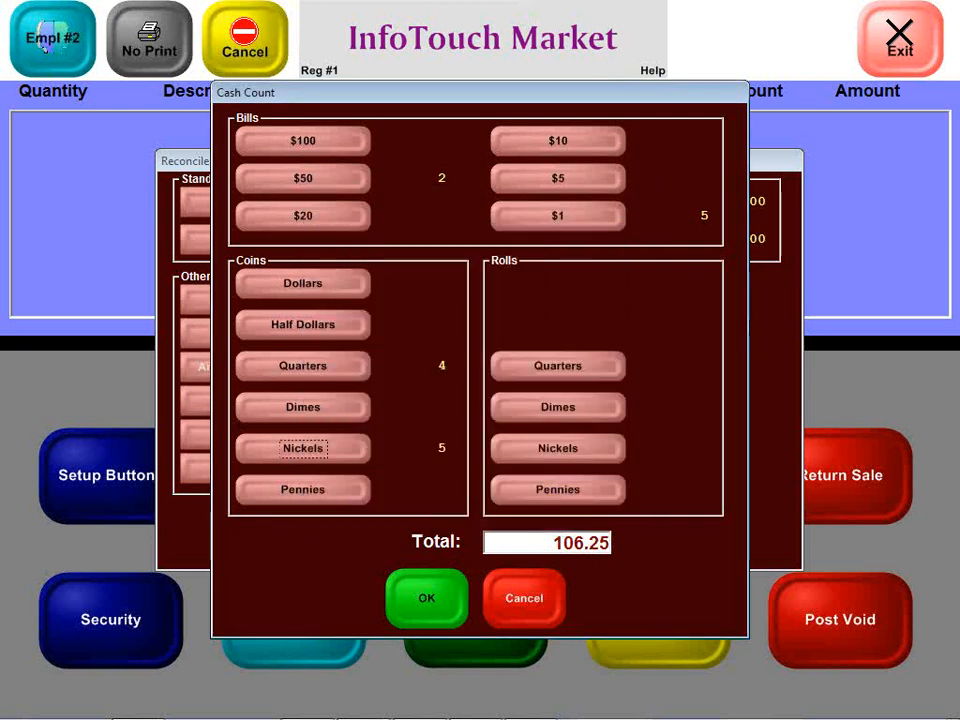
click(522, 410)
text(2)
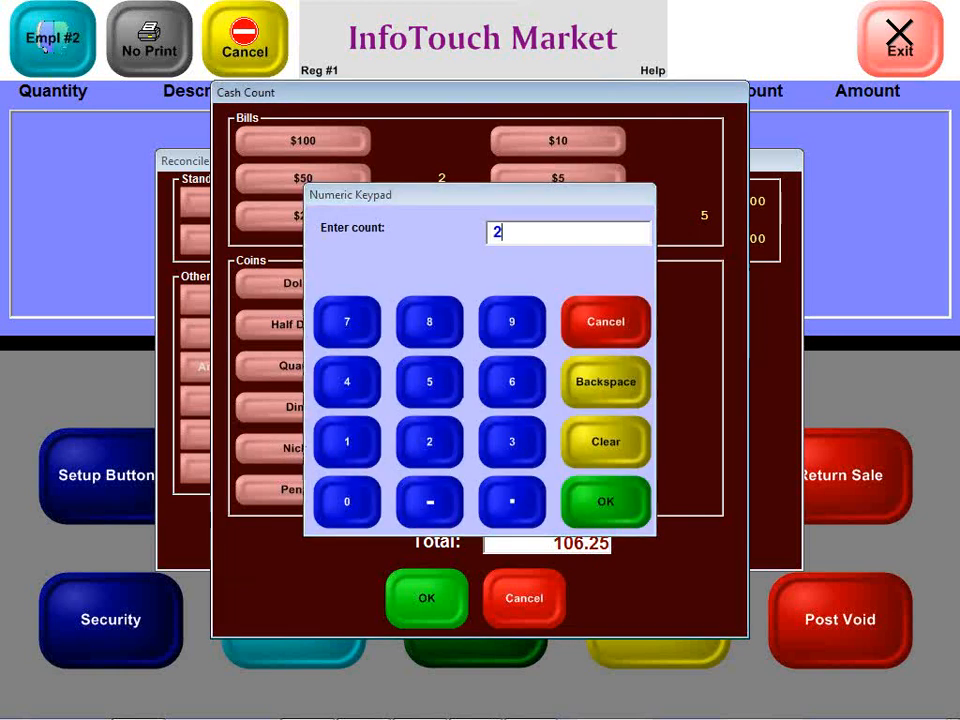
key(Return)
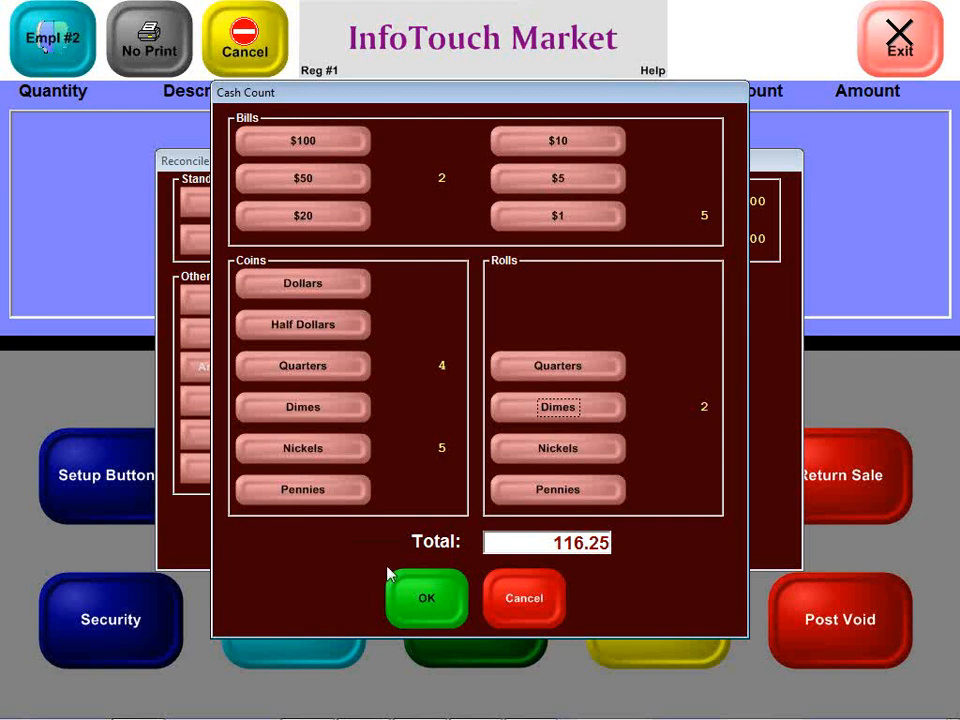
click(401, 594)
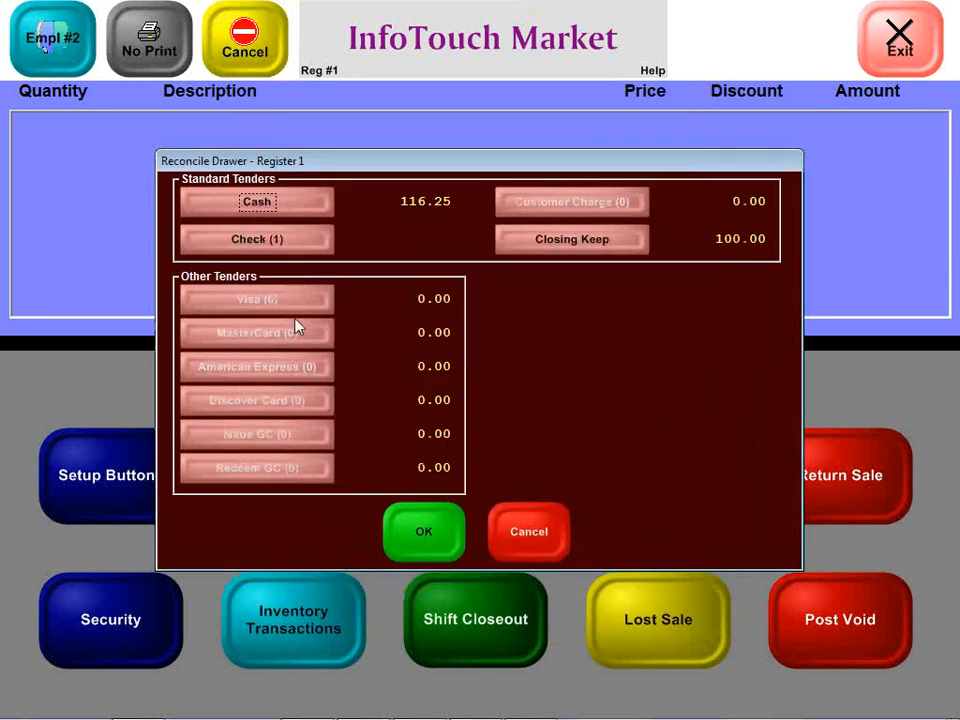
- Record two check amounts, 12.34 and 45.67, in the drawer reconciliation
click(276, 240)
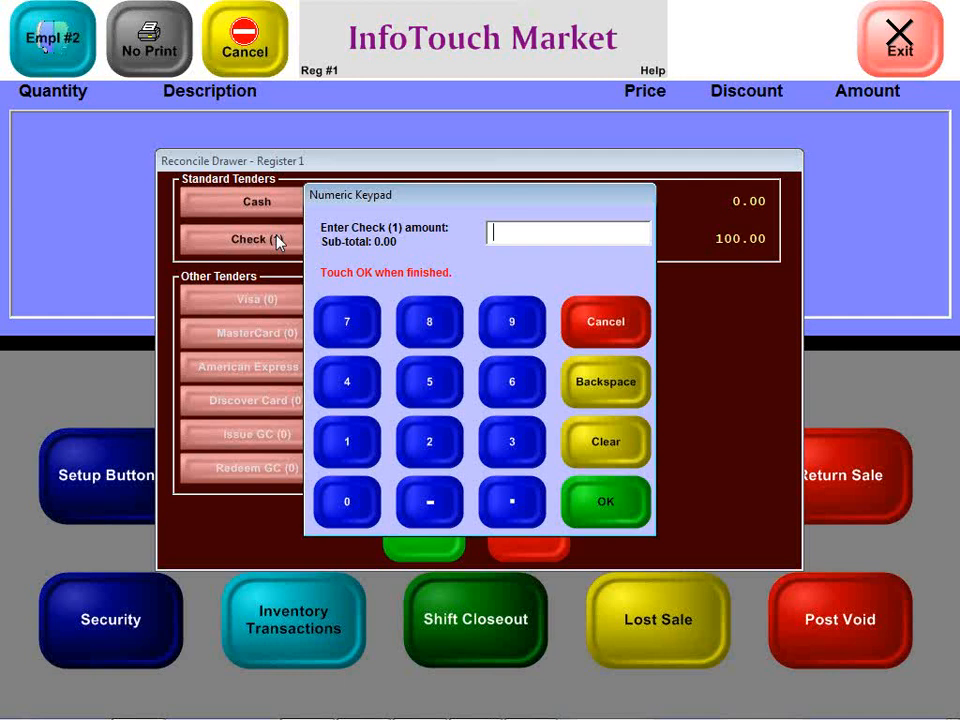
text(12.34)
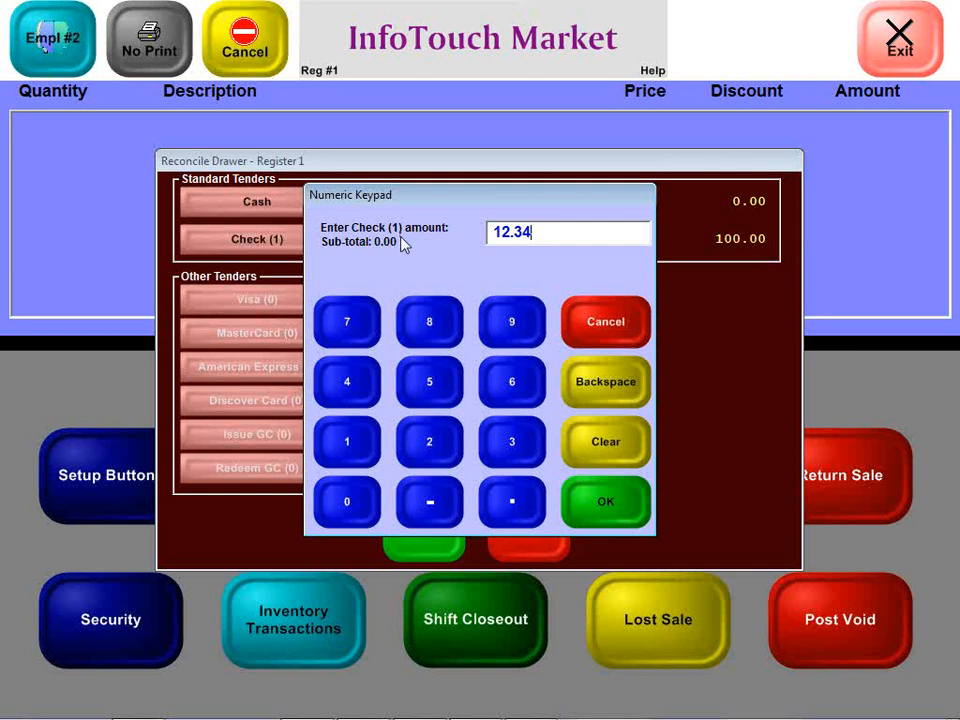
click(613, 498)
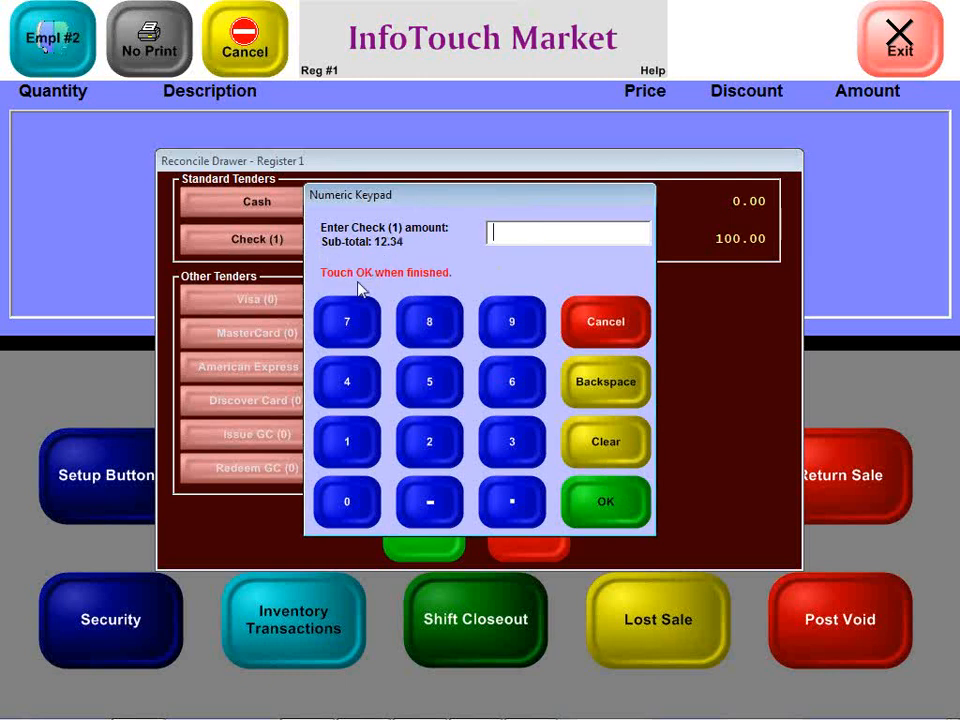
text(45)
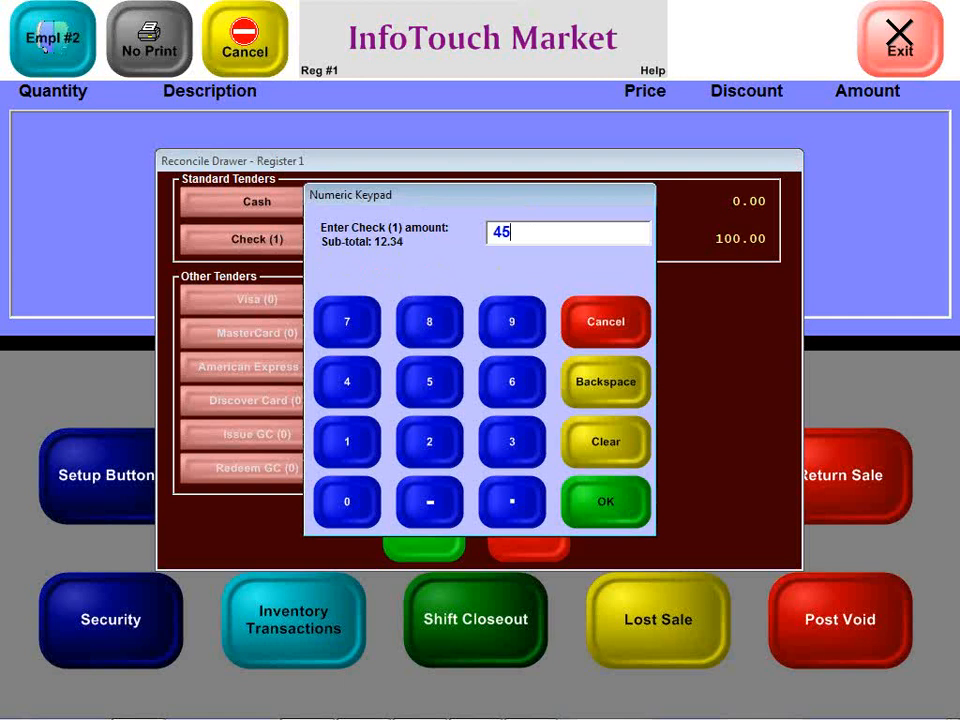
text(.67)
click(598, 496)
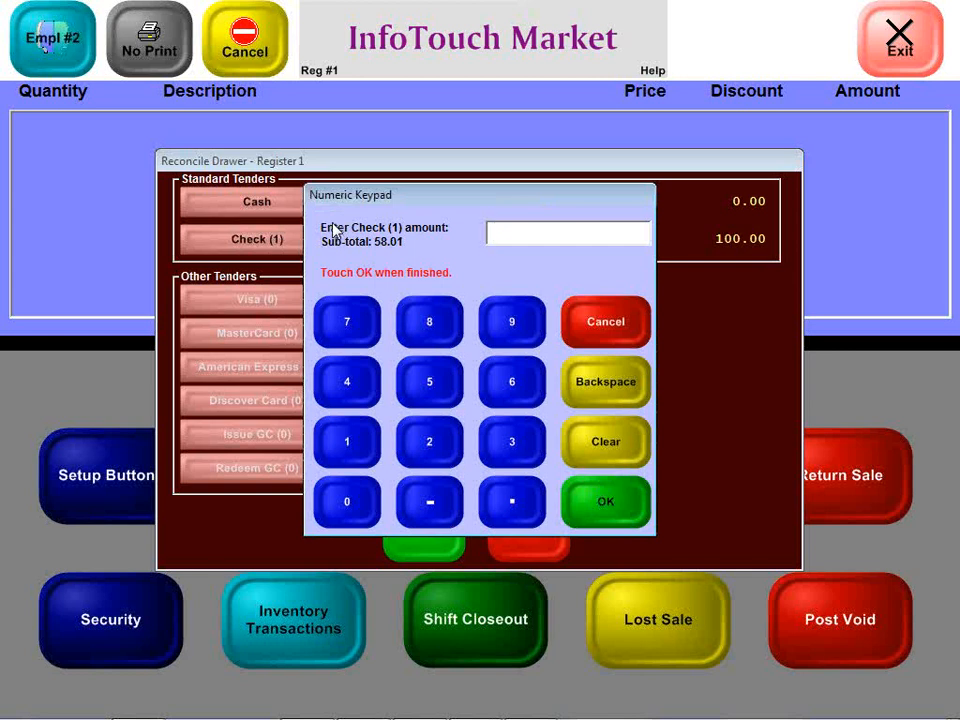
click(643, 510)
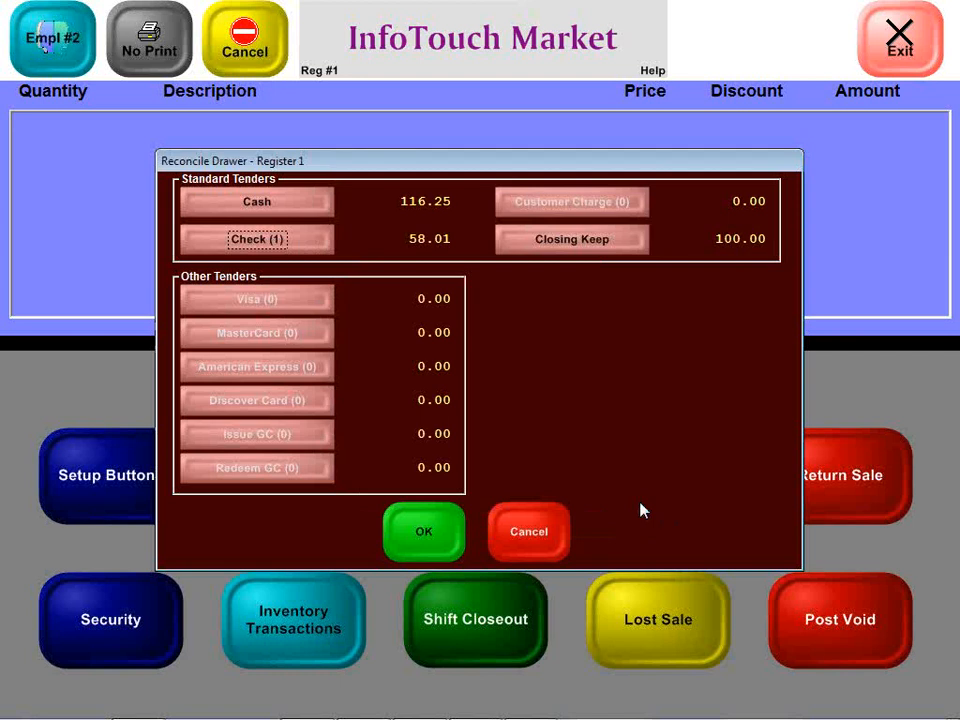
- Submit the drawer totals, choose to continue reconciling, and add one $20 bill to the cash count
click(450, 528)
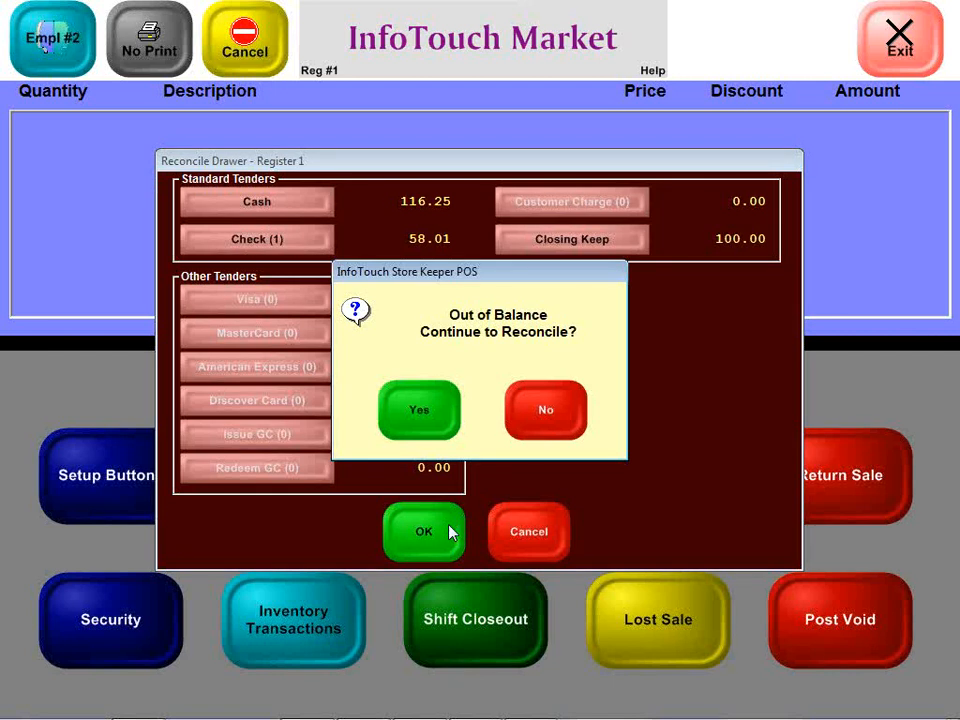
click(421, 405)
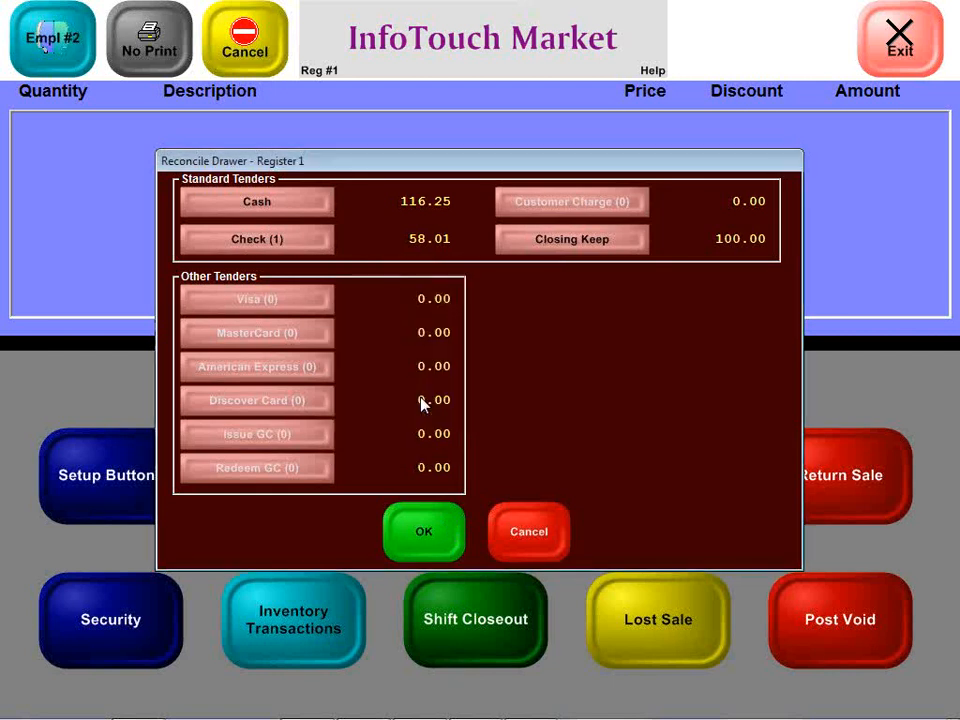
click(245, 210)
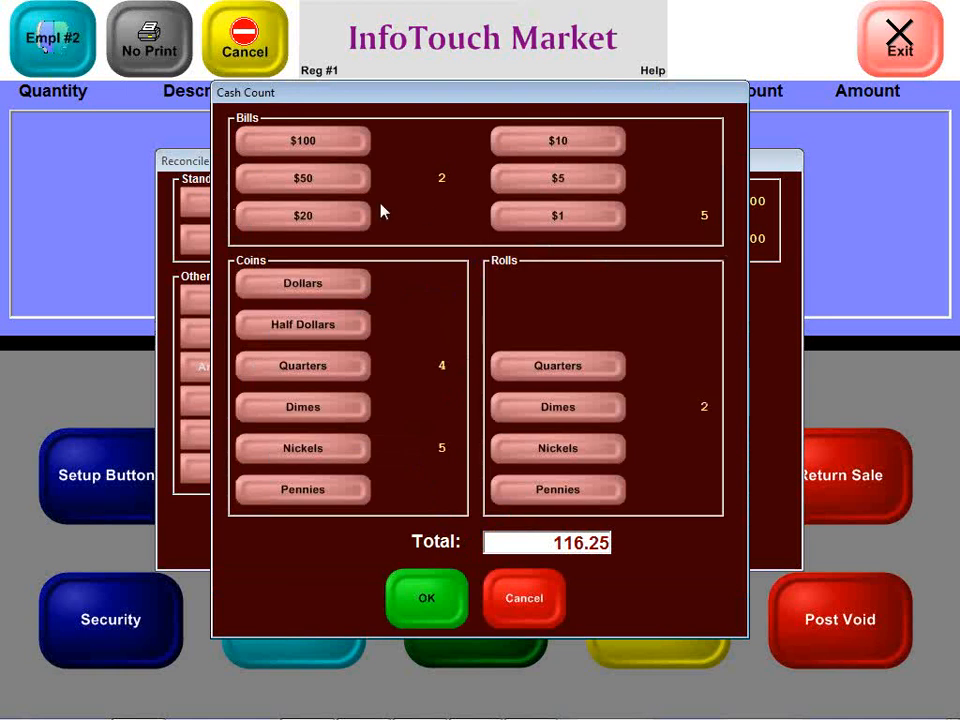
click(321, 224)
text(1)
key(Return)
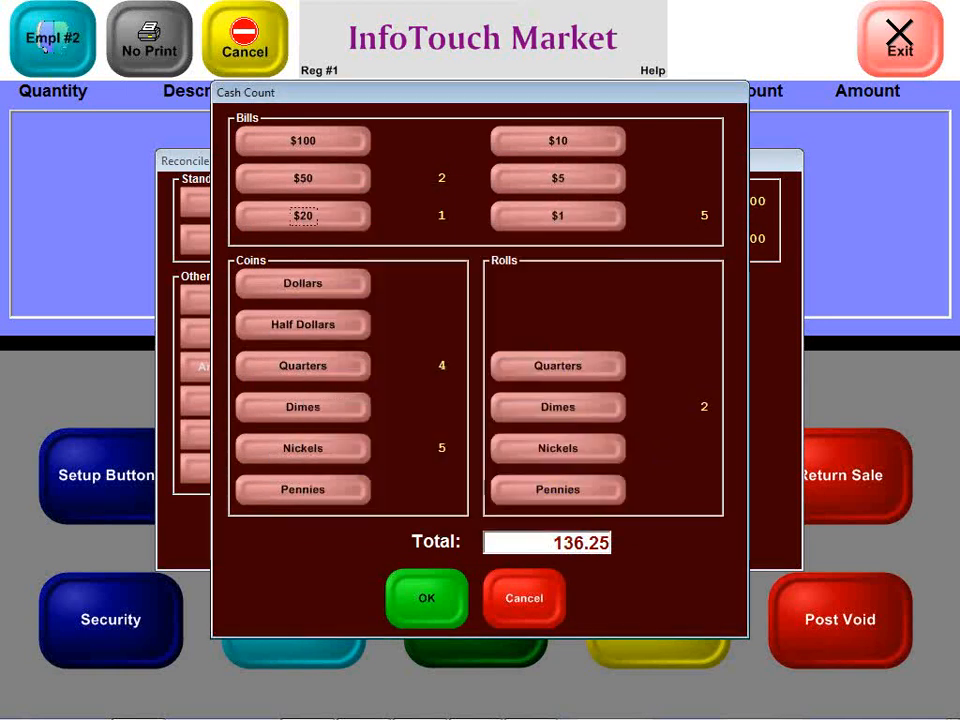
click(434, 600)
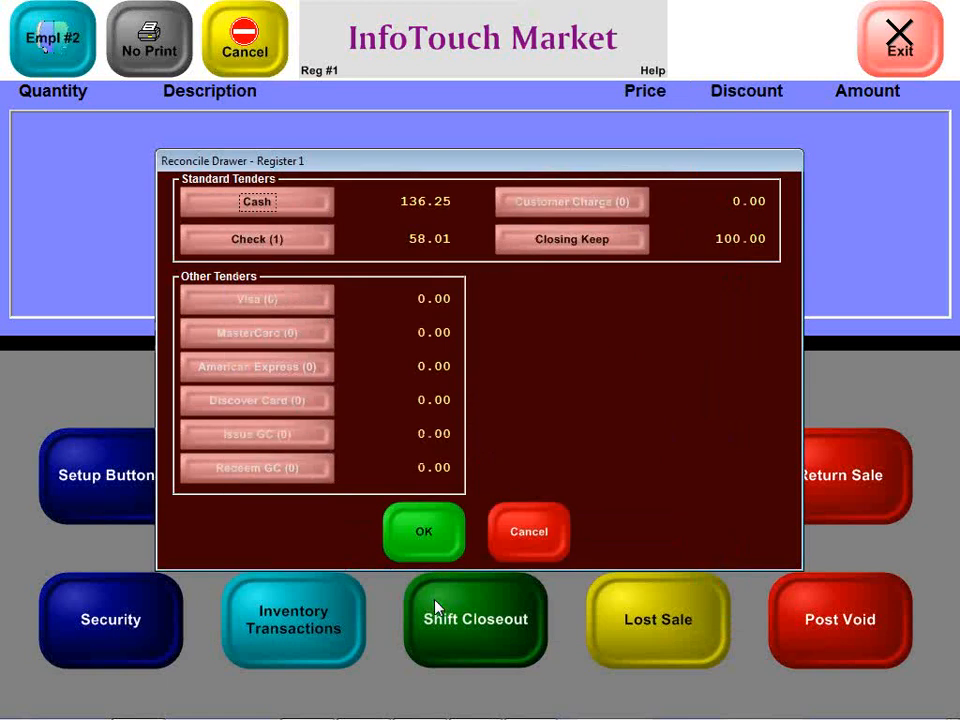
- Resubmit the drawer totals without further reconciling and save the shift report as Register.pdf, replacing the existing file
click(426, 540)
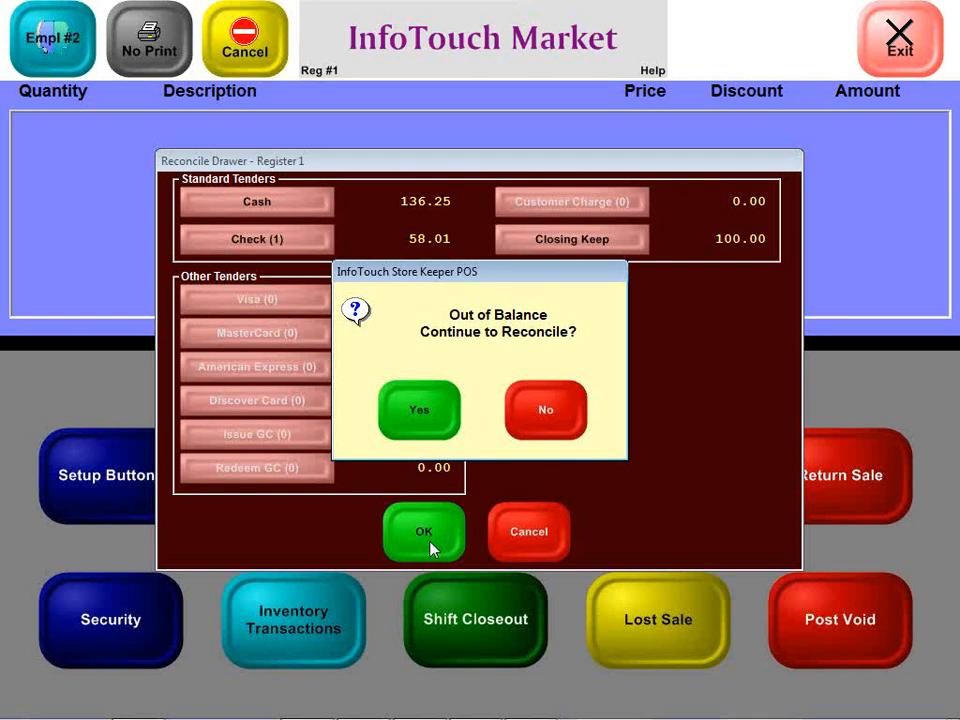
click(545, 410)
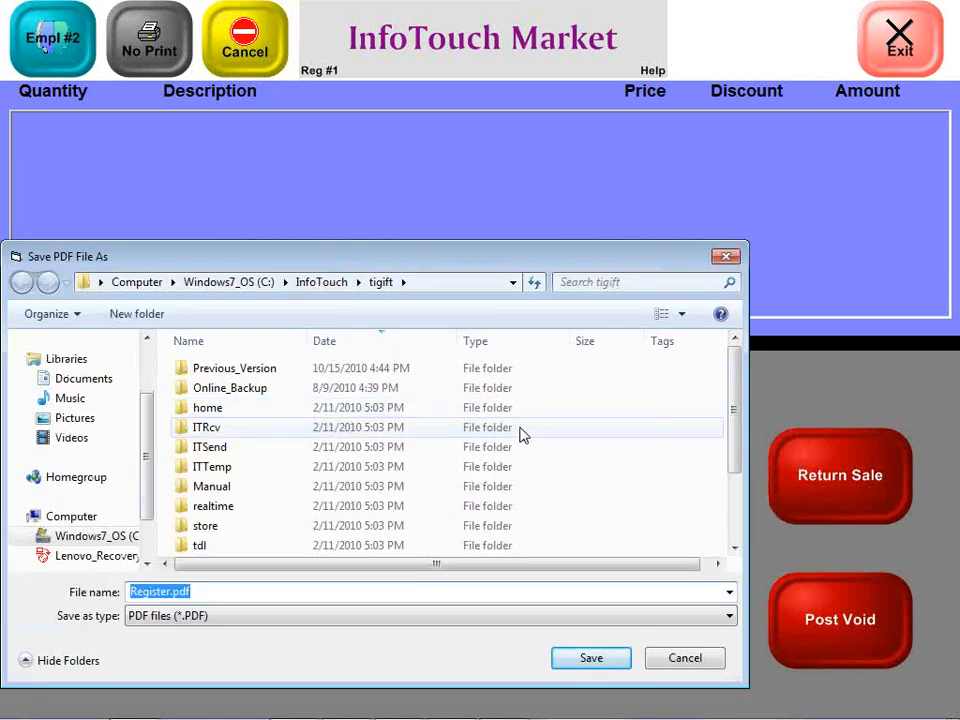
click(587, 660)
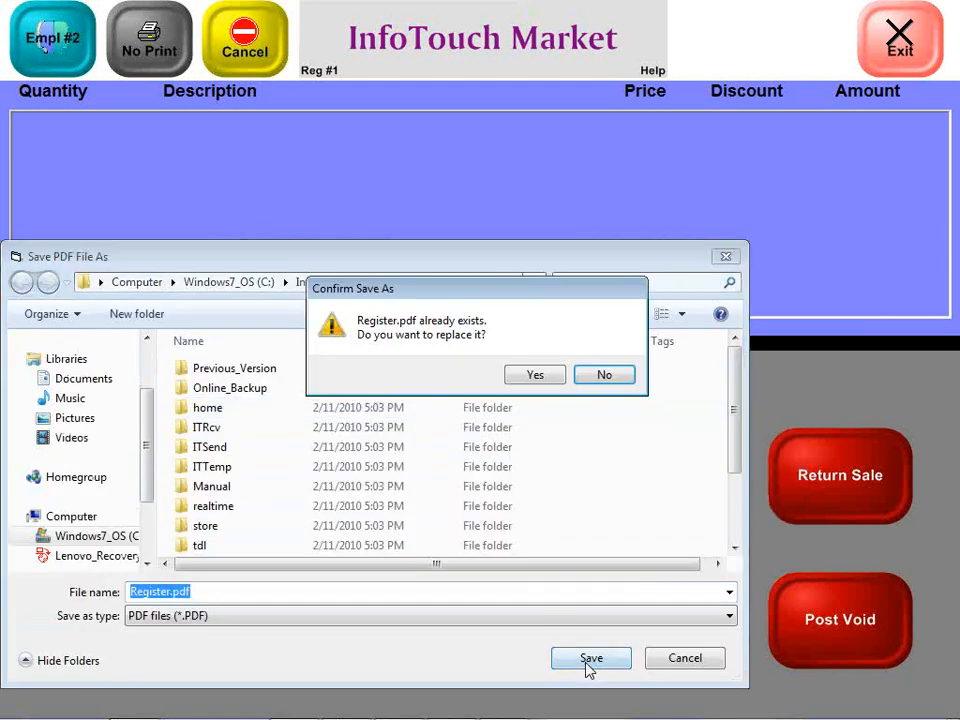
key(y)
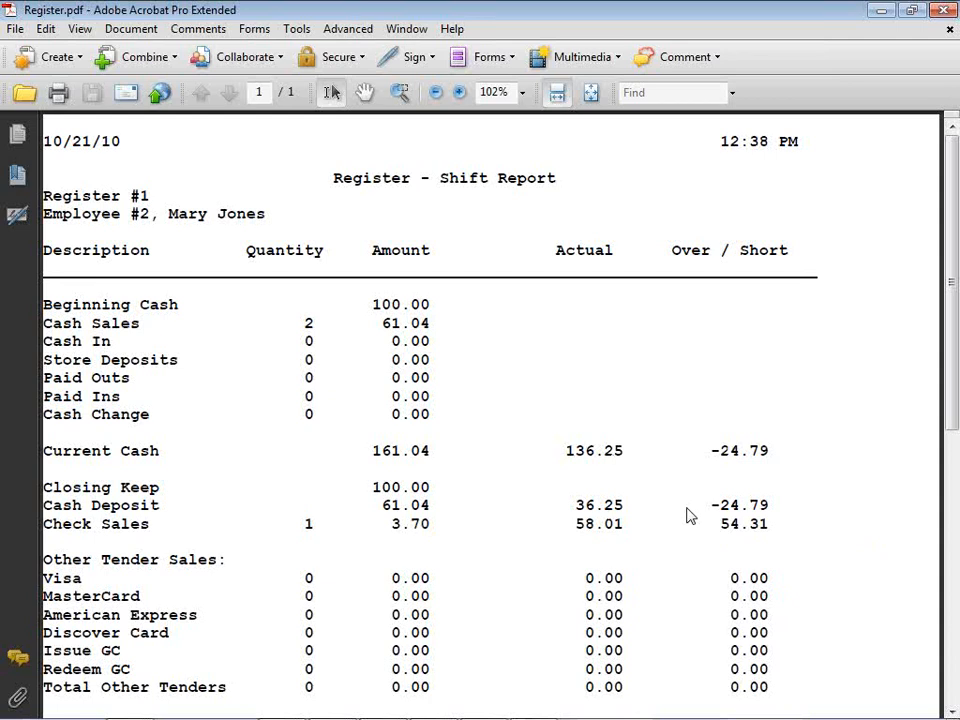
- Review the register shift report, from the cash and check totals down to the customer refund section
scroll(688, 515, down, 3)
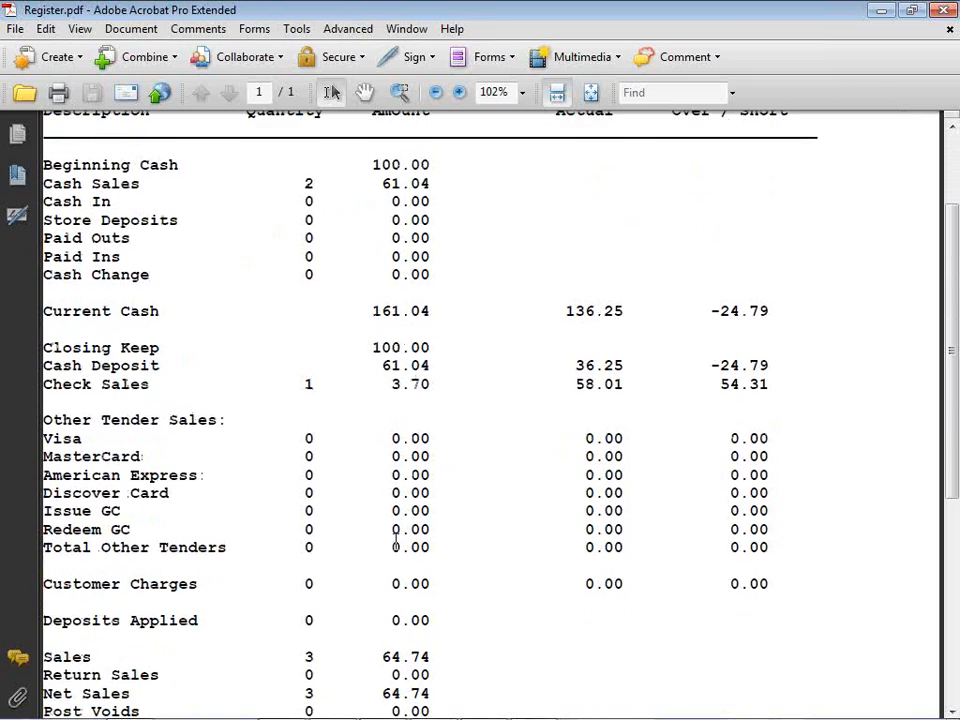
scroll(396, 540, down, 2)
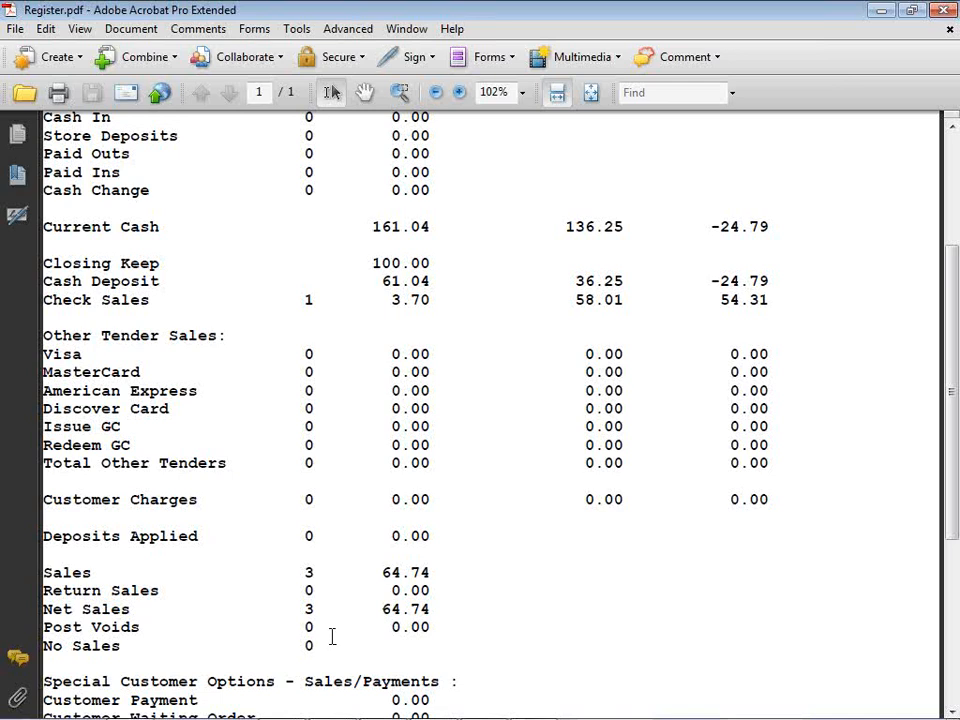
scroll(332, 637, down, 5)
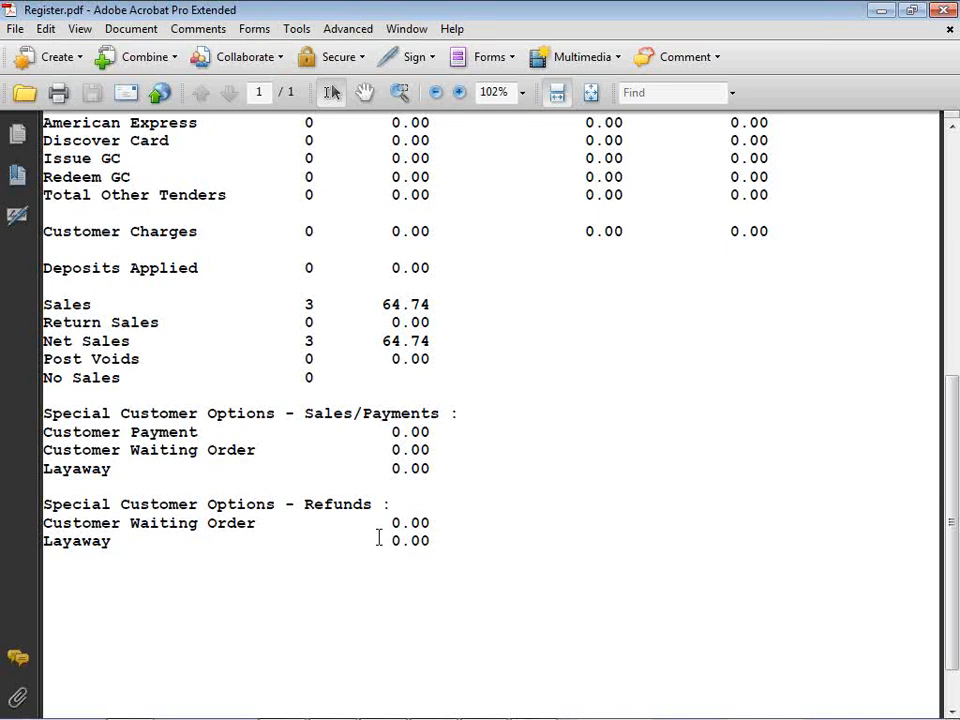
- Close the shift report and sign back in to the register with the employee number
click(945, 12)
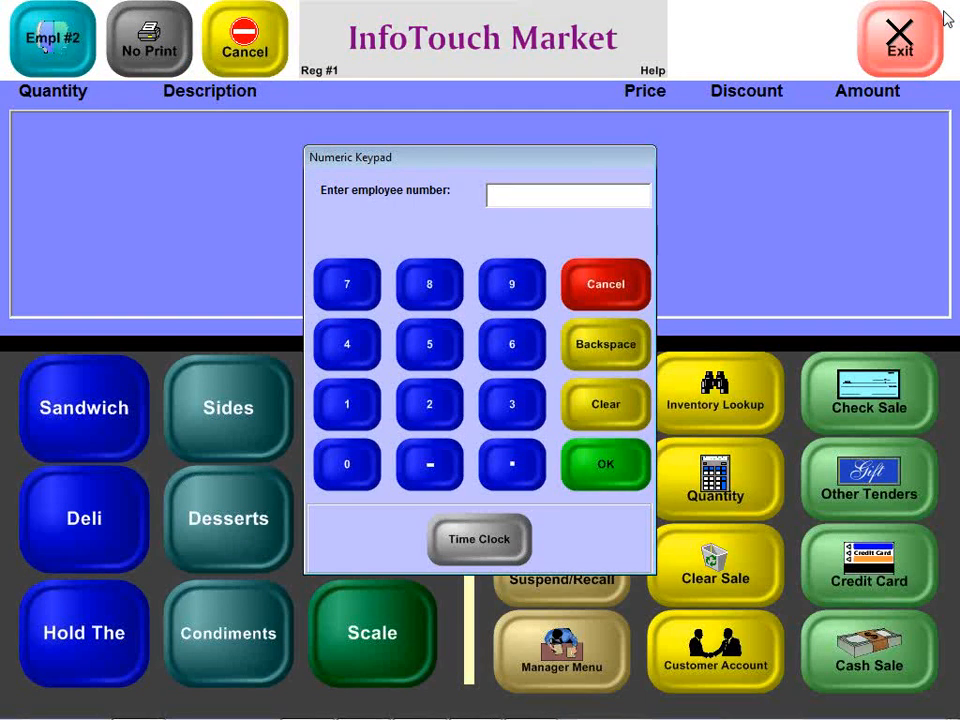
text(1)
key(Return)
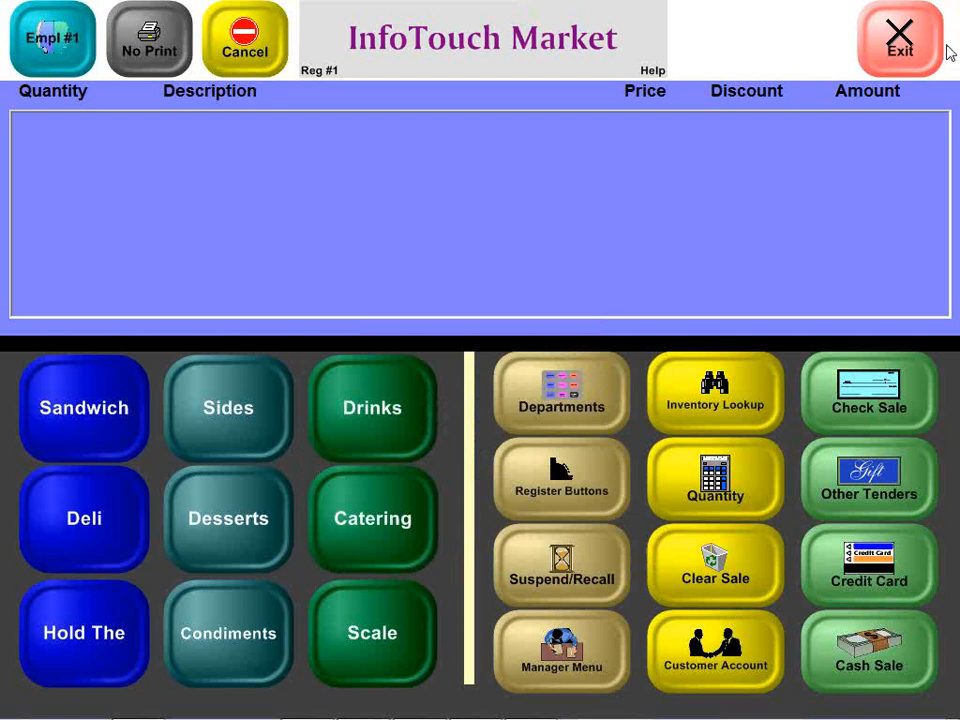